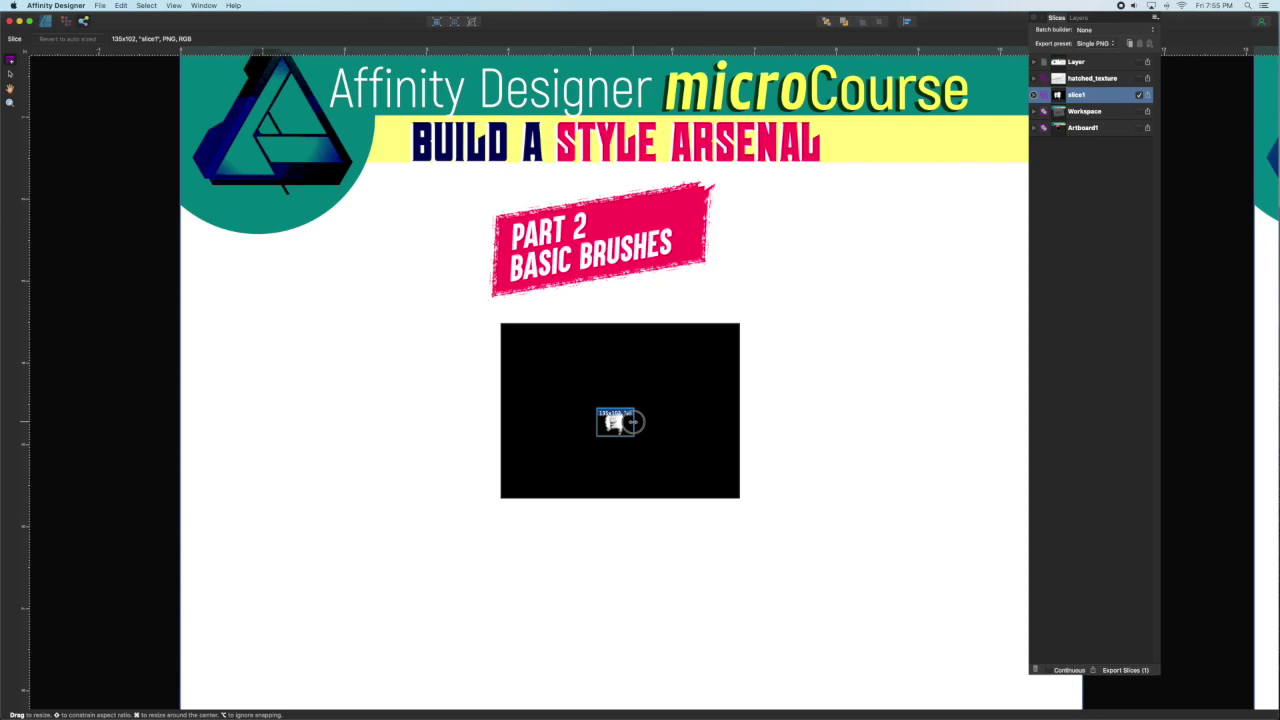
- Fit the slice around the white mark at 137 × 102 px and export it as a PNG named Designer_Fix
left_click_drag(632, 422, 597, 422)
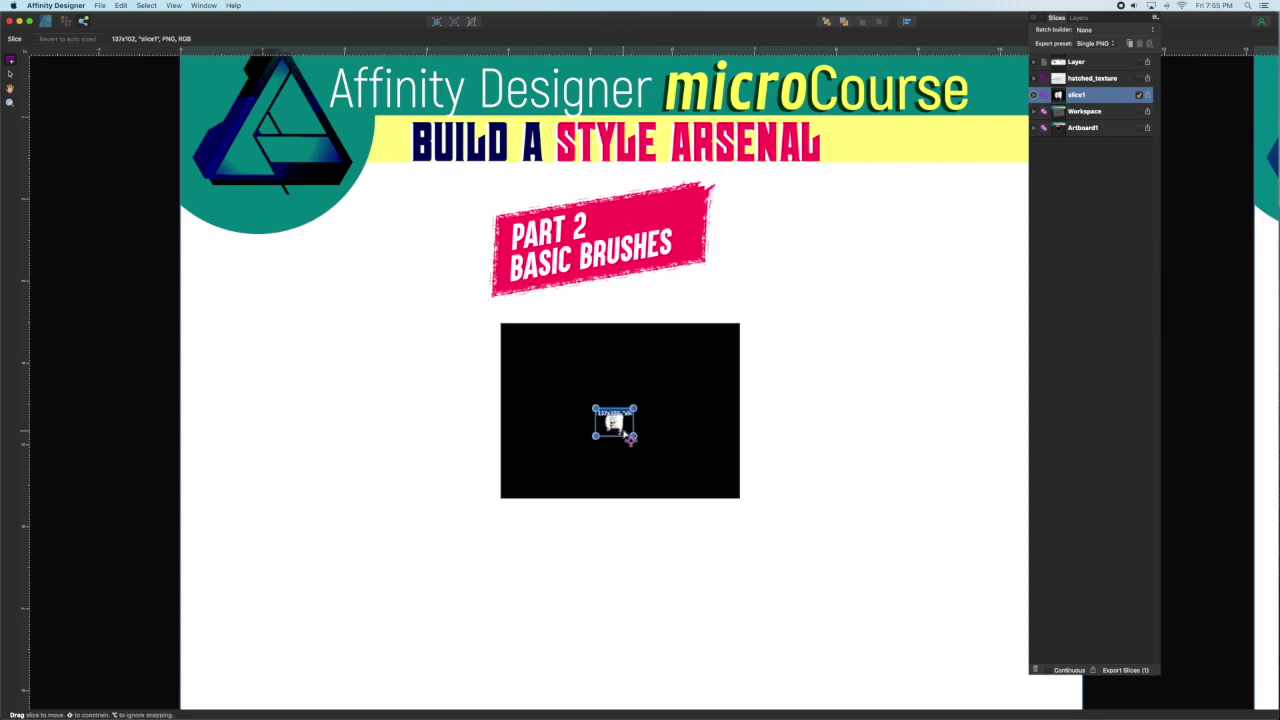
double_click(1079, 95)
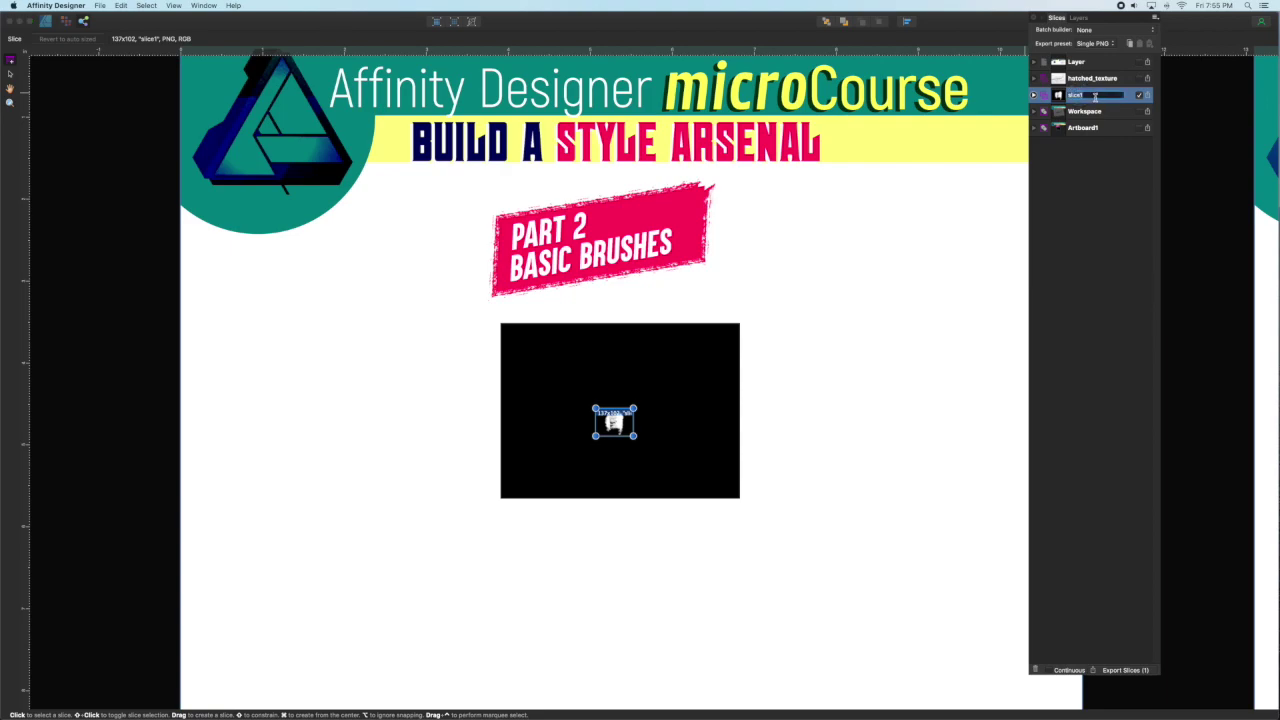
type("c")
left_click(1102, 140)
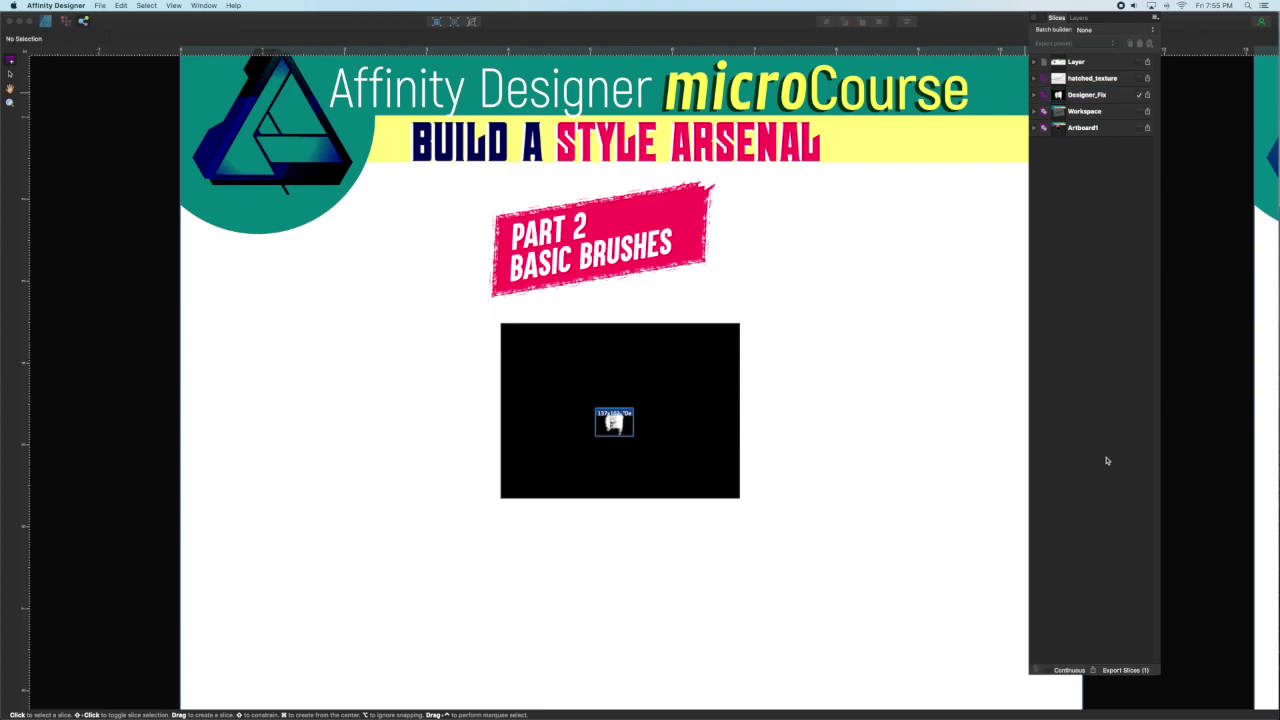
left_click(1147, 96)
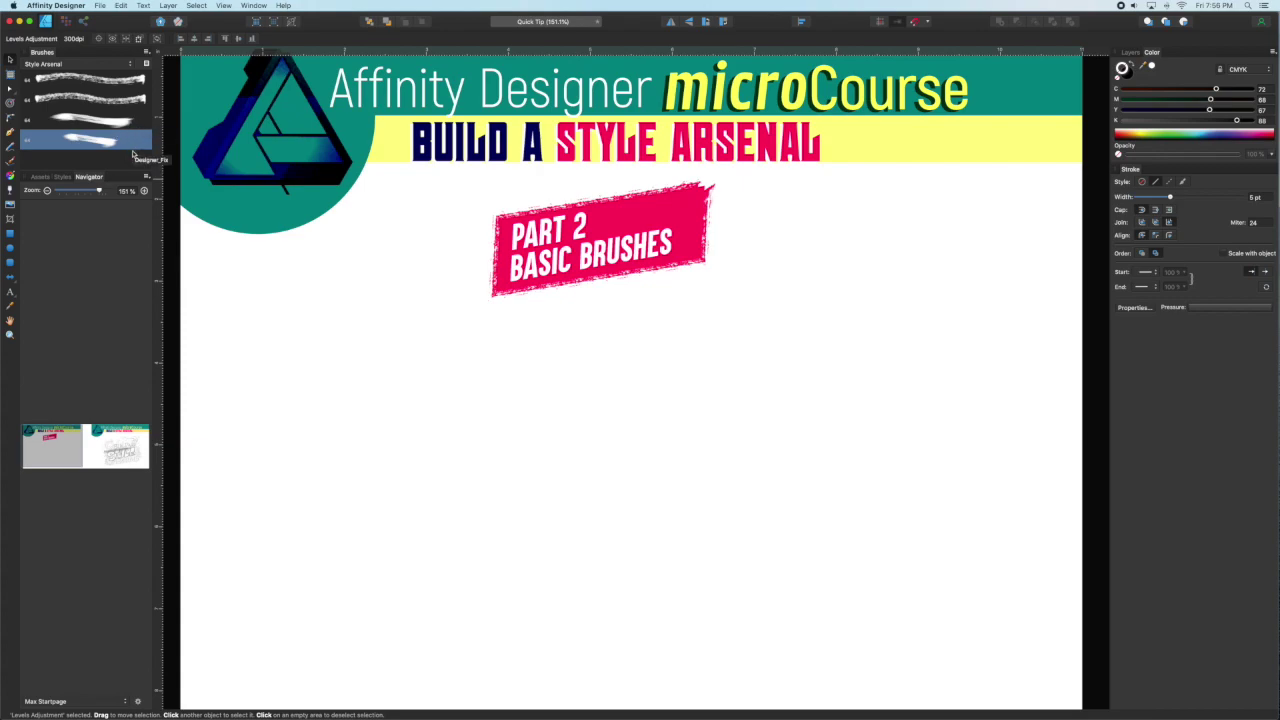
- Set the Designer_Fix brush's body to Repeat and its width to about 50.9 px
double_click(82, 142)
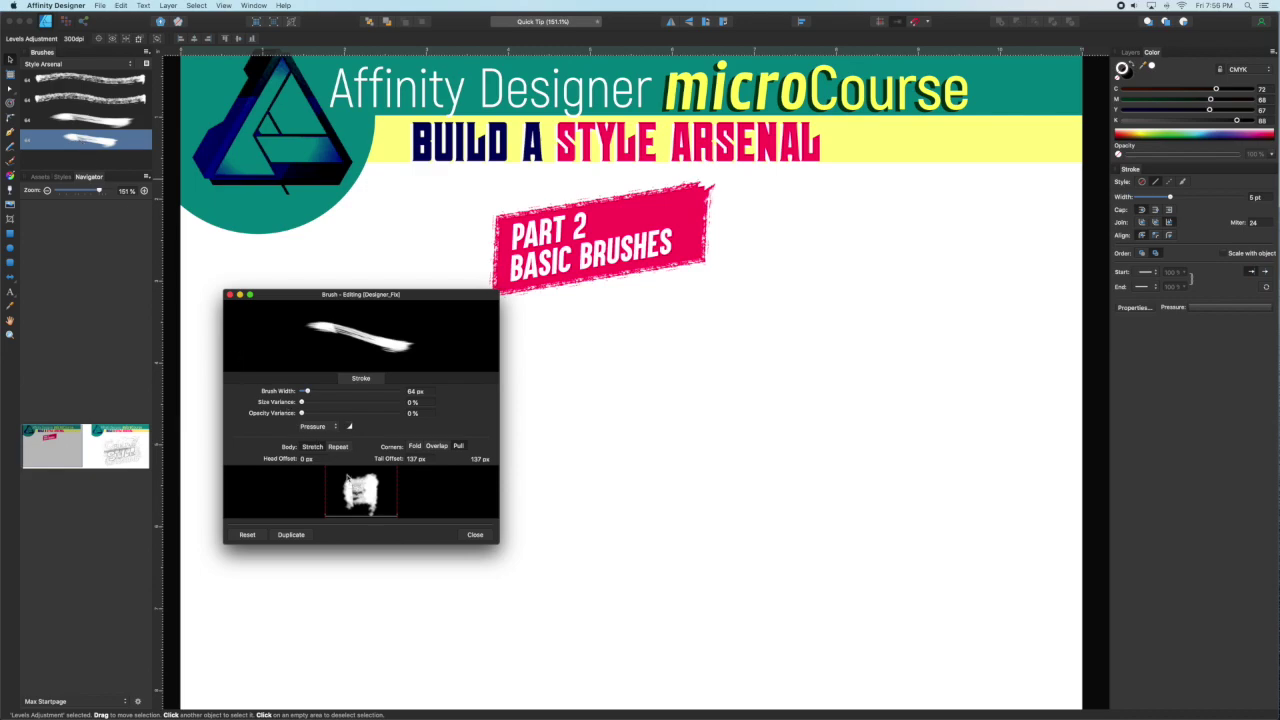
left_click(339, 447)
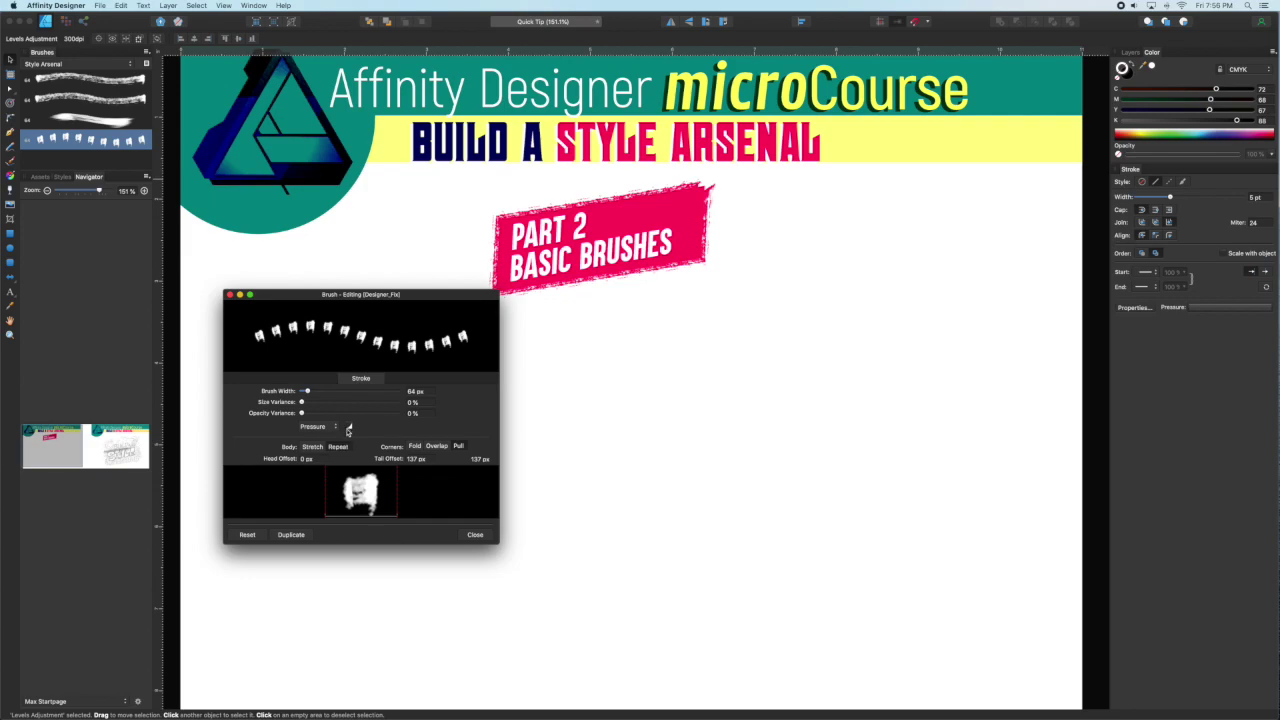
mouse_move(325, 483)
left_mouse_down()
mouse_move(344, 487)
mouse_move(324, 484)
left_mouse_up()
mouse_move(405, 485)
left_mouse_down()
mouse_move(382, 488)
mouse_move(396, 488)
left_mouse_up()
left_click_drag(311, 395, 306, 393)
left_click_drag(394, 486, 402, 484)
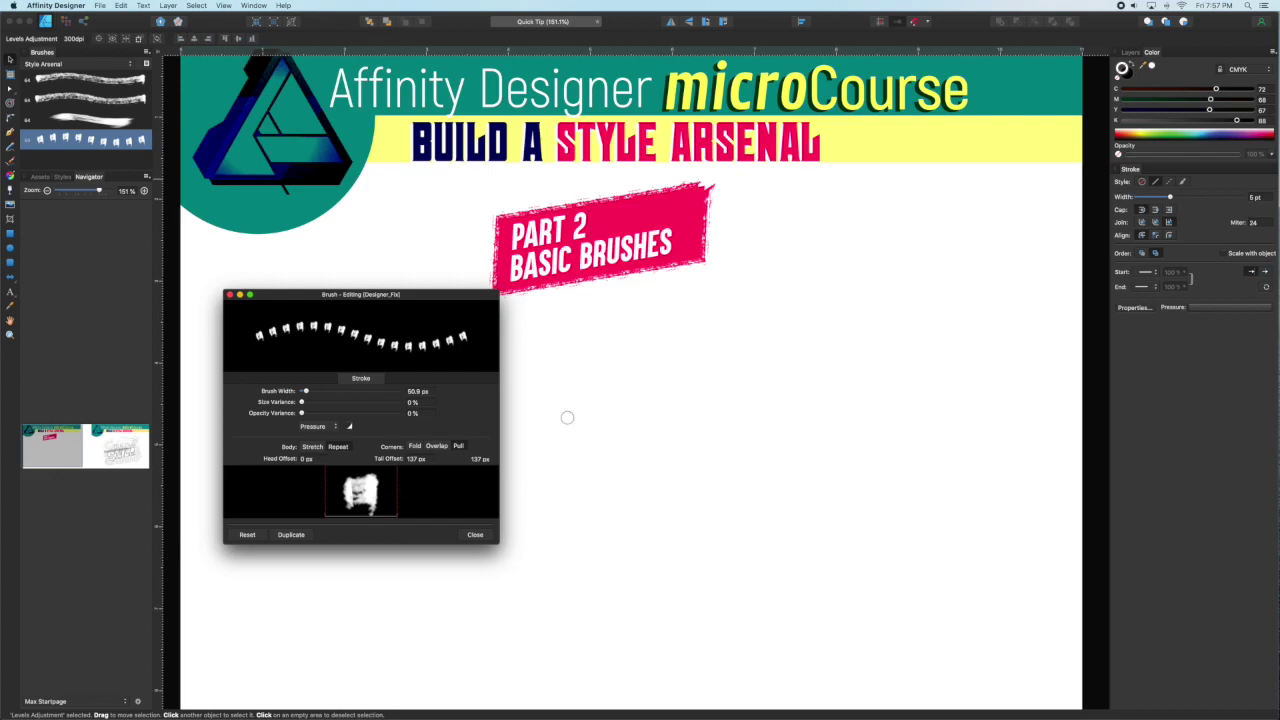
- Paint an S-shaped test stroke with the Designer_Fix brush on the artboard's empty area, then delete it
key("b")
mouse_move(569, 393)
left_mouse_down()
mouse_move(829, 397)
mouse_move(880, 494)
mouse_move(817, 513)
left_mouse_up()
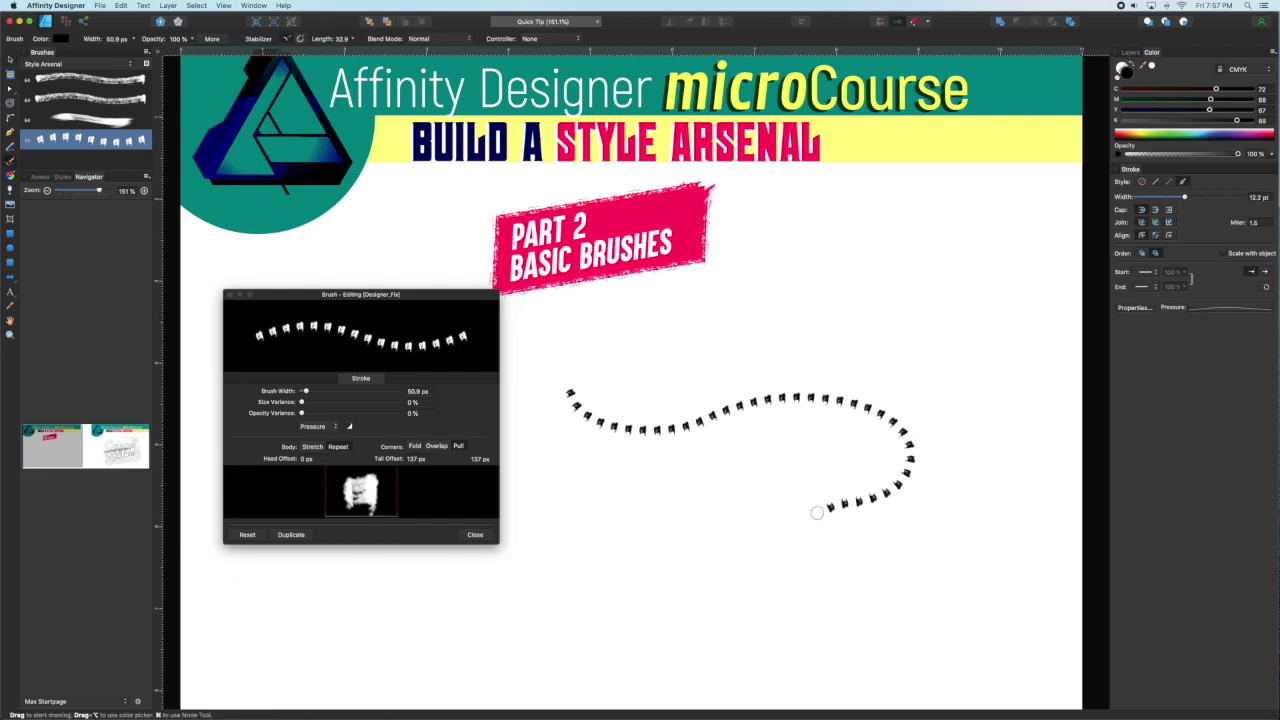
left_click(475, 535)
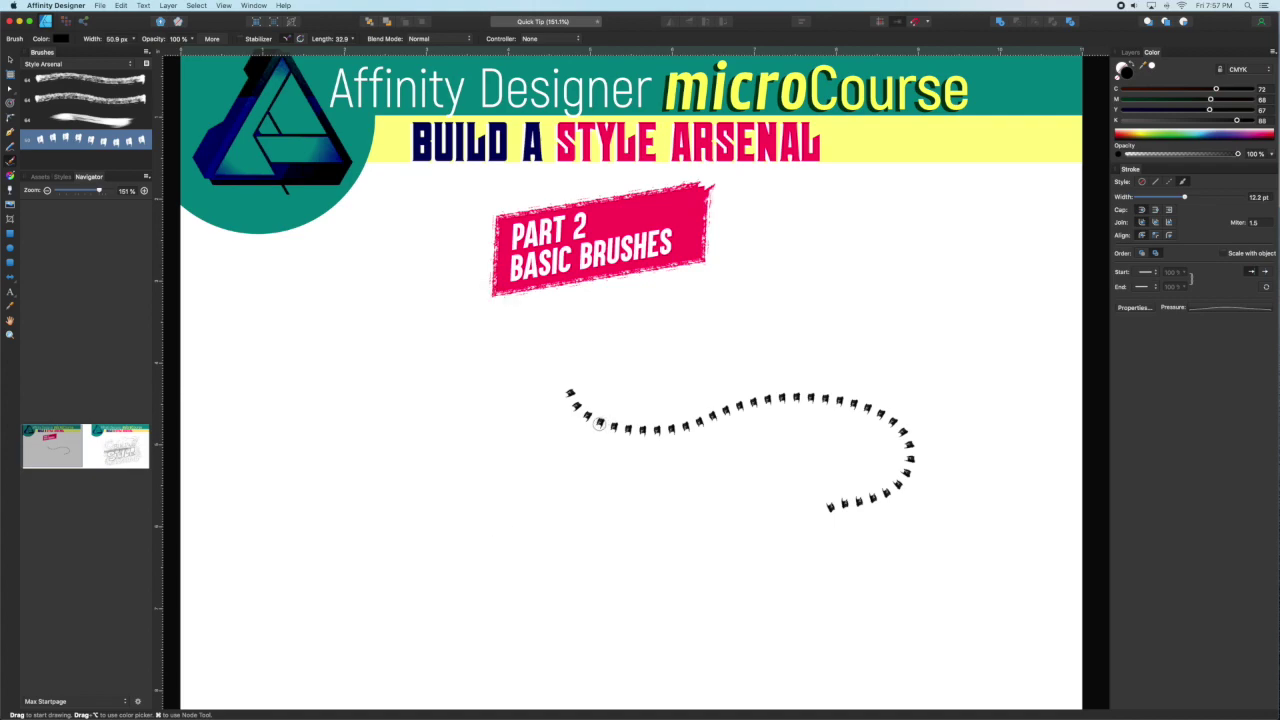
key("v")
key("Delete")
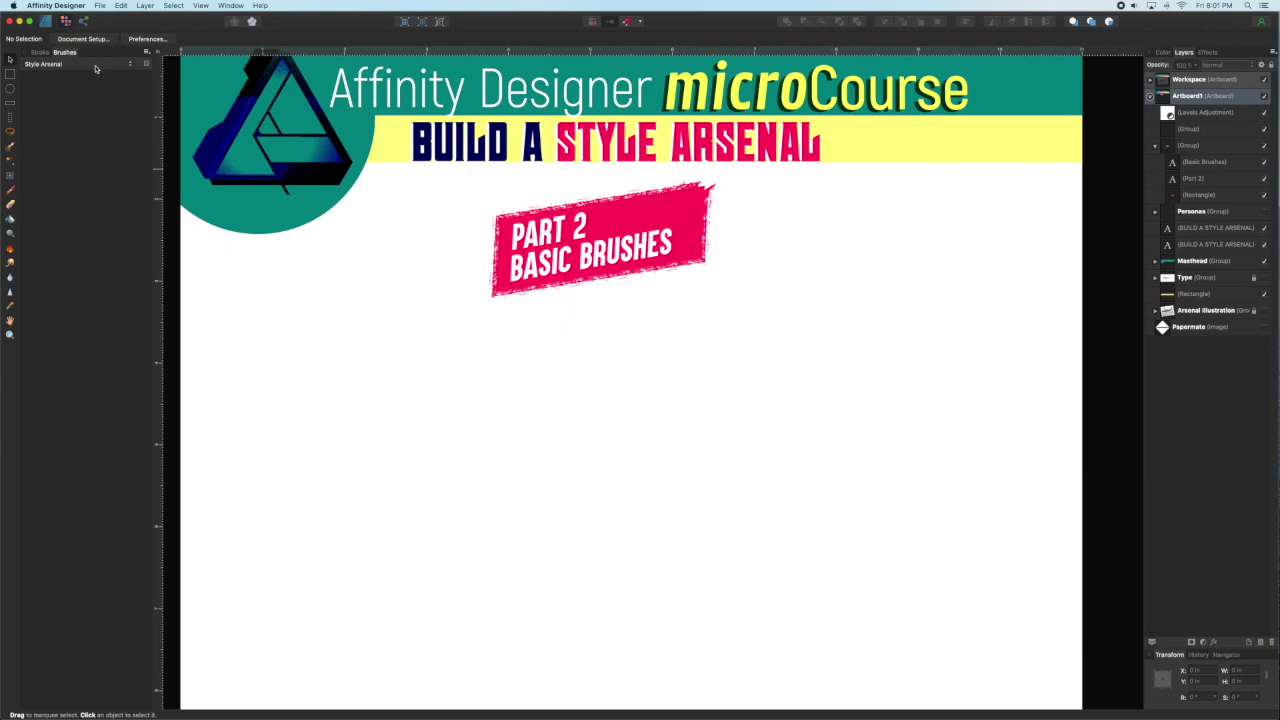
- Create two intensity brushes in the Style Arsenal category from Pixel_Style1.png and Pixel_Style2.png
left_click(146, 51)
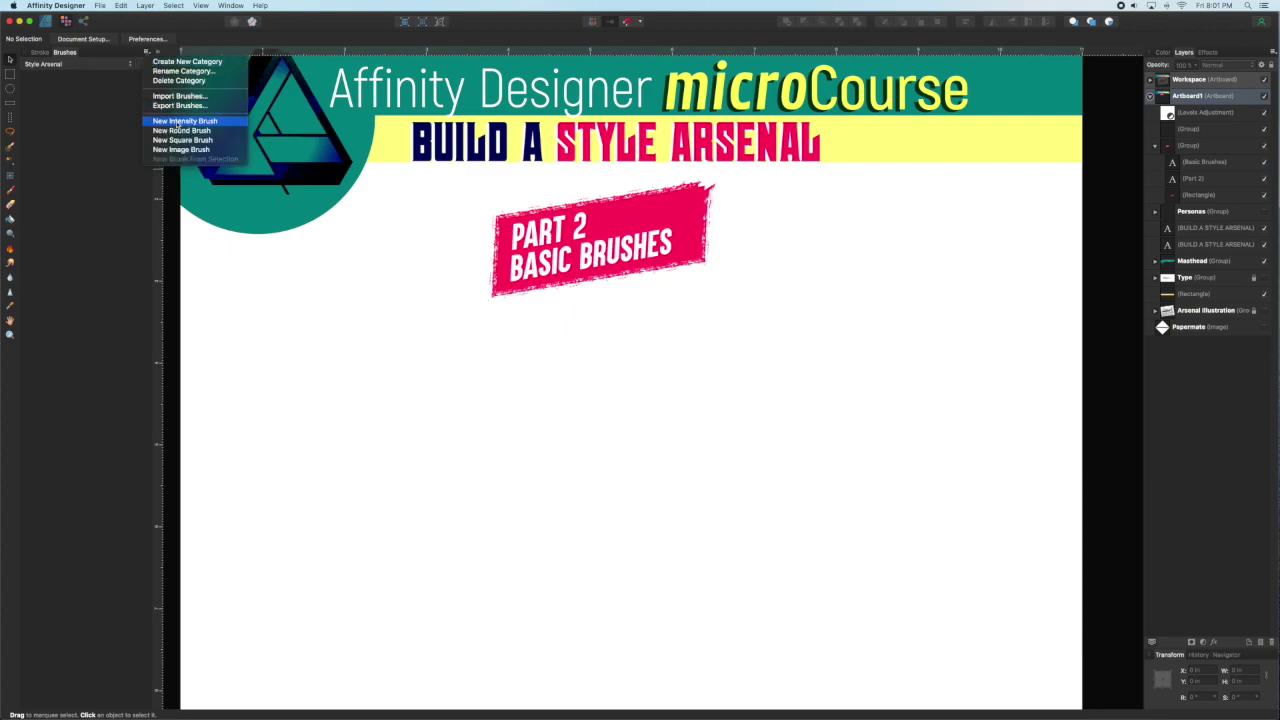
left_click(176, 121)
double_click(330, 137)
left_click(146, 51)
left_click(176, 121)
left_click(330, 137)
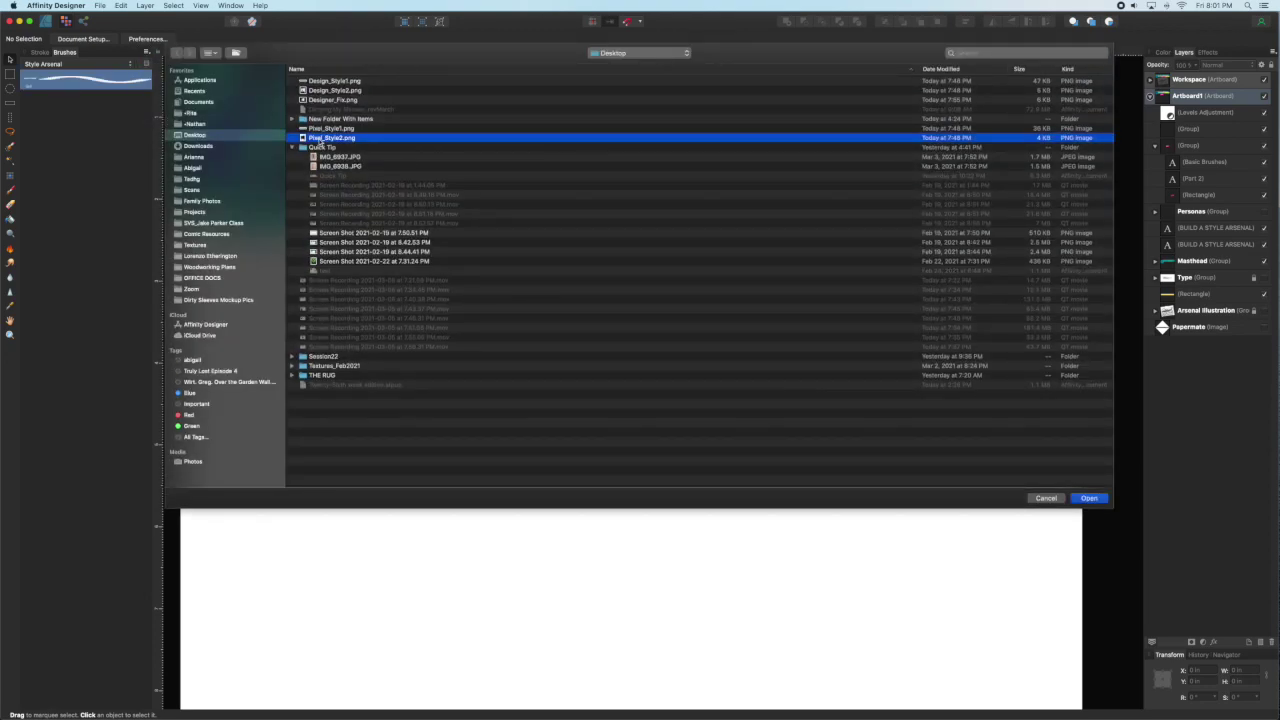
double_click(322, 138)
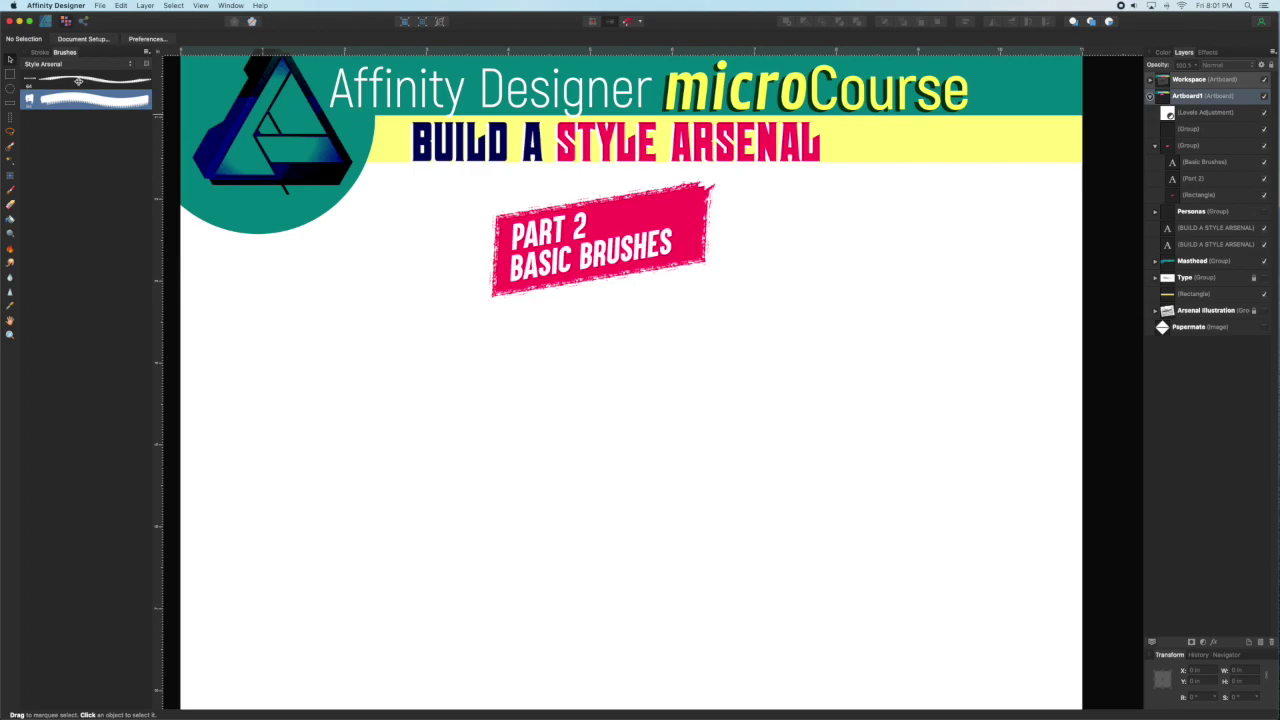
- Set the Pixel_Style1 brush's size to about 46.8 px and rotation jitter to 100 % Random, and paint test strokes
double_click(78, 81)
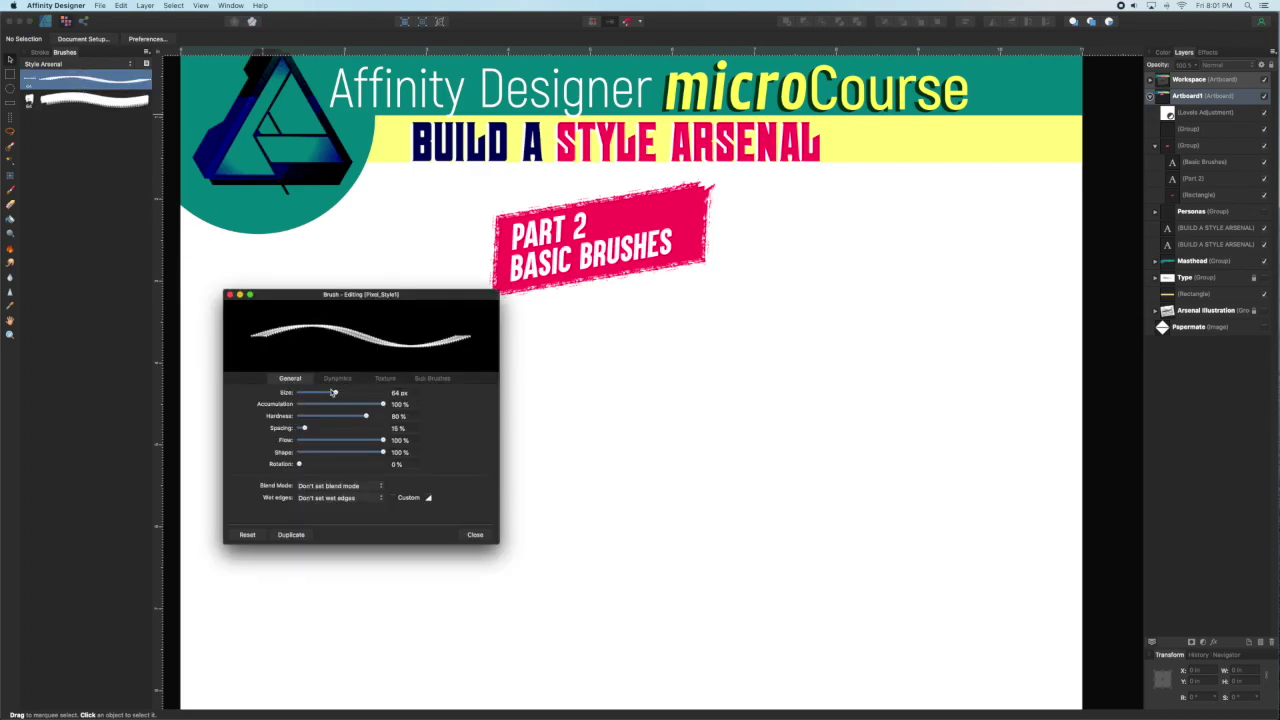
left_click_drag(337, 394, 331, 393)
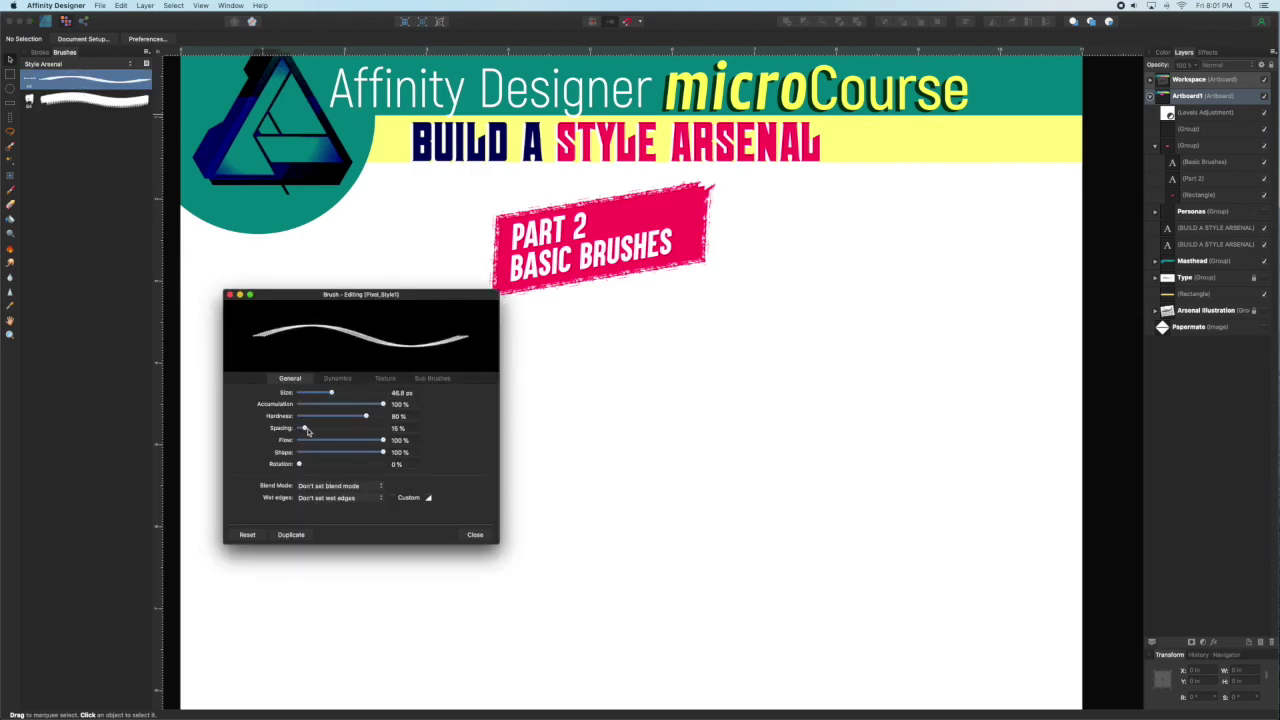
left_click(337, 379)
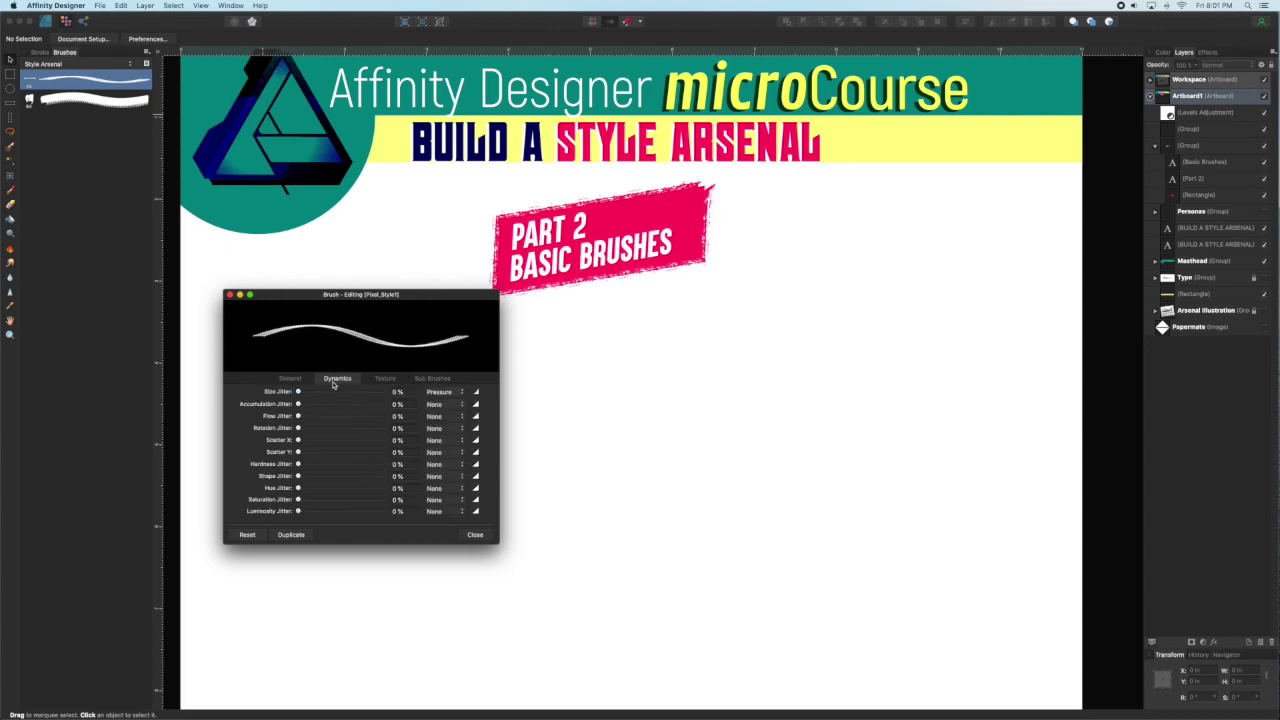
left_click_drag(297, 428, 404, 440)
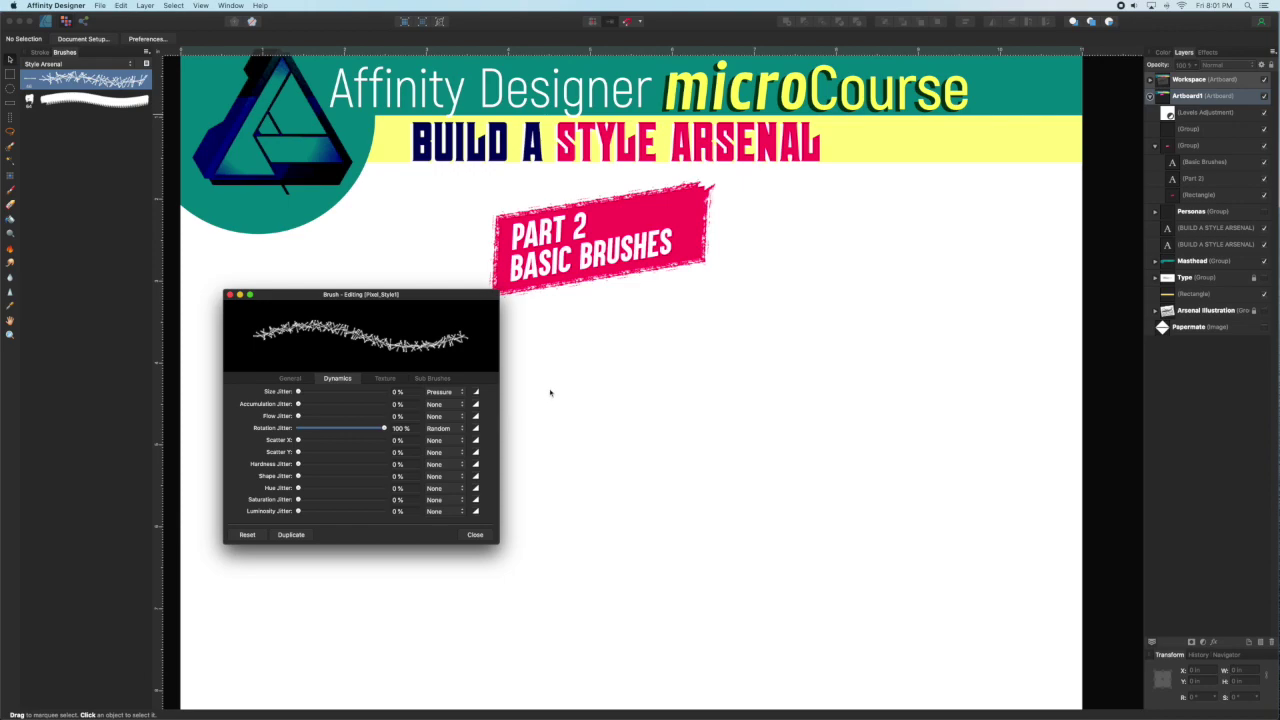
key("b")
mouse_move(550, 392)
left_mouse_down()
mouse_move(675, 375)
mouse_move(713, 405)
mouse_move(775, 406)
mouse_move(822, 308)
mouse_move(869, 366)
mouse_move(758, 443)
mouse_move(655, 416)
mouse_move(619, 427)
mouse_move(620, 385)
mouse_move(661, 362)
left_mouse_up()
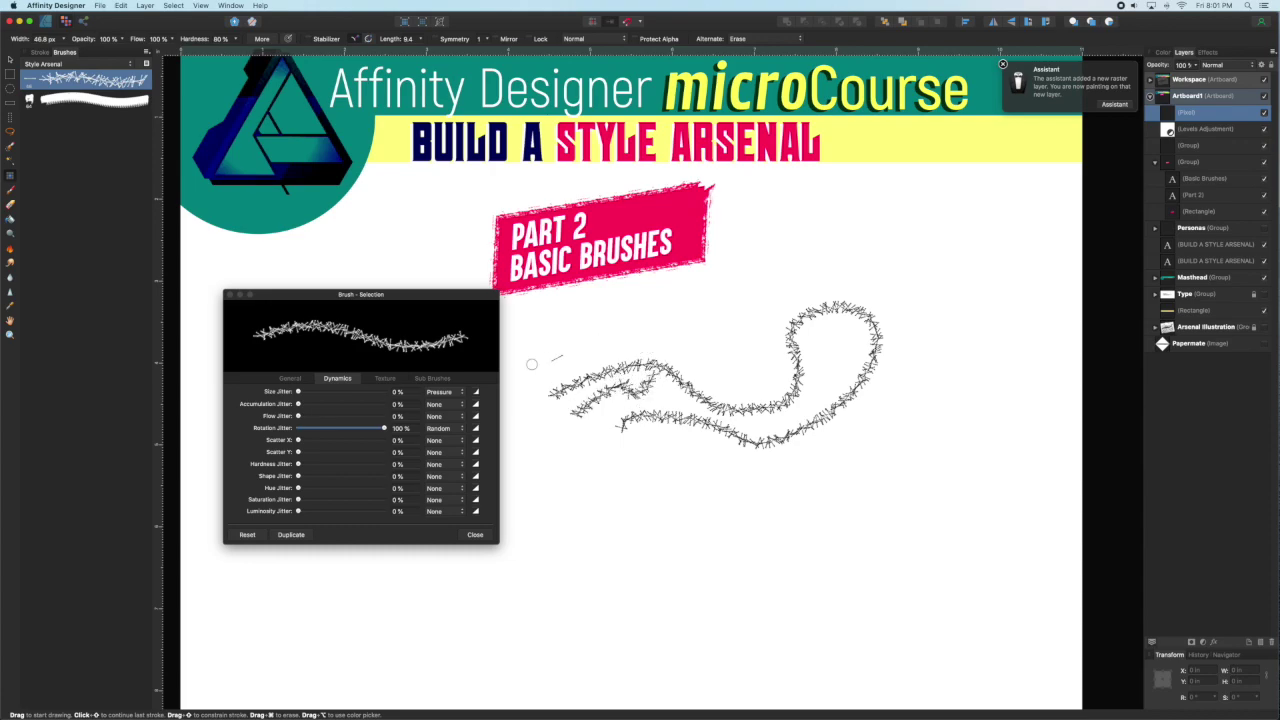
- Increase the Pixel_Style1 brush's size to 97 px and paint a looping test stroke over the earlier ones
left_click(290, 378)
left_click_drag(326, 392, 340, 392)
mouse_move(570, 342)
left_mouse_down()
mouse_move(728, 341)
mouse_move(824, 288)
mouse_move(878, 338)
mouse_move(785, 401)
mouse_move(765, 371)
mouse_move(688, 433)
left_mouse_up()
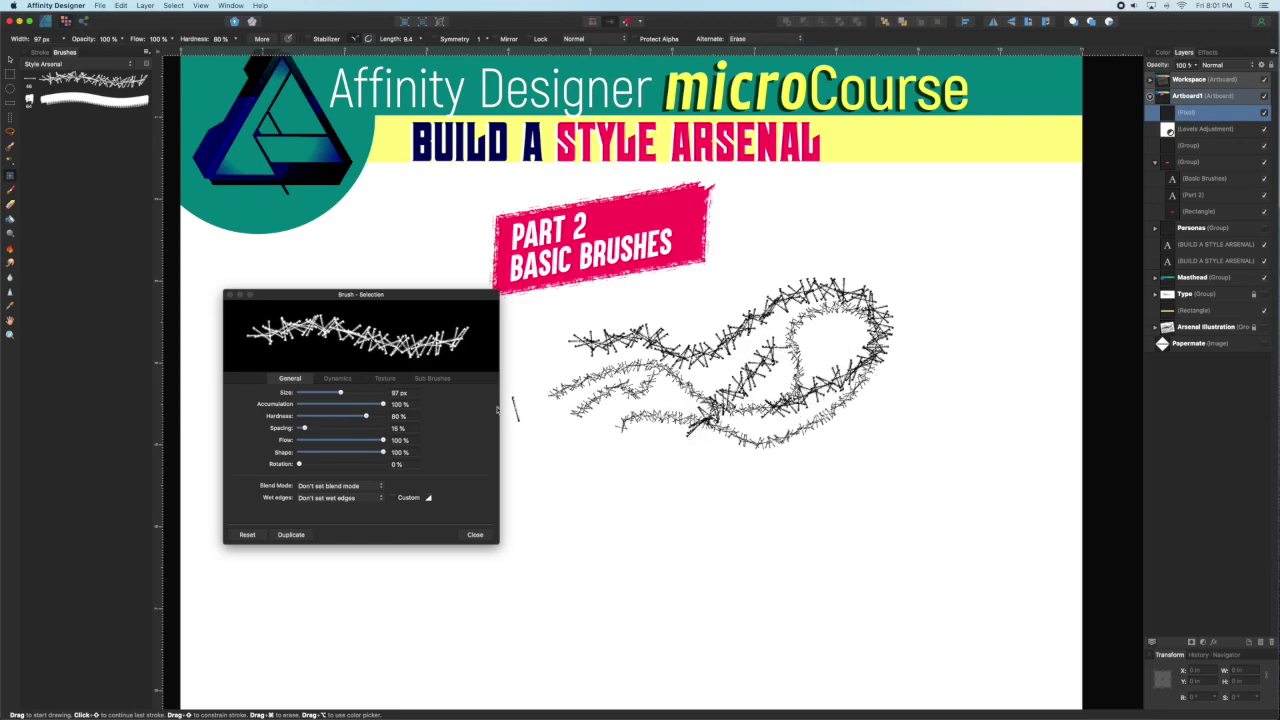
- Set the Pixel_Style1 brush's size jitter to 62 % with Pressure and paint a long wavy test stroke
left_click(337, 385)
mouse_move(338, 393)
left_mouse_down()
mouse_move(322, 393)
mouse_move(350, 391)
left_mouse_up()
left_click(337, 379)
mouse_move(532, 462)
left_mouse_down()
mouse_move(576, 470)
mouse_move(621, 561)
mouse_move(735, 490)
mouse_move(778, 536)
mouse_move(824, 547)
mouse_move(932, 352)
left_mouse_up()
- Delete the pixel layer holding the Pixel_Style1 test strokes
key("v")
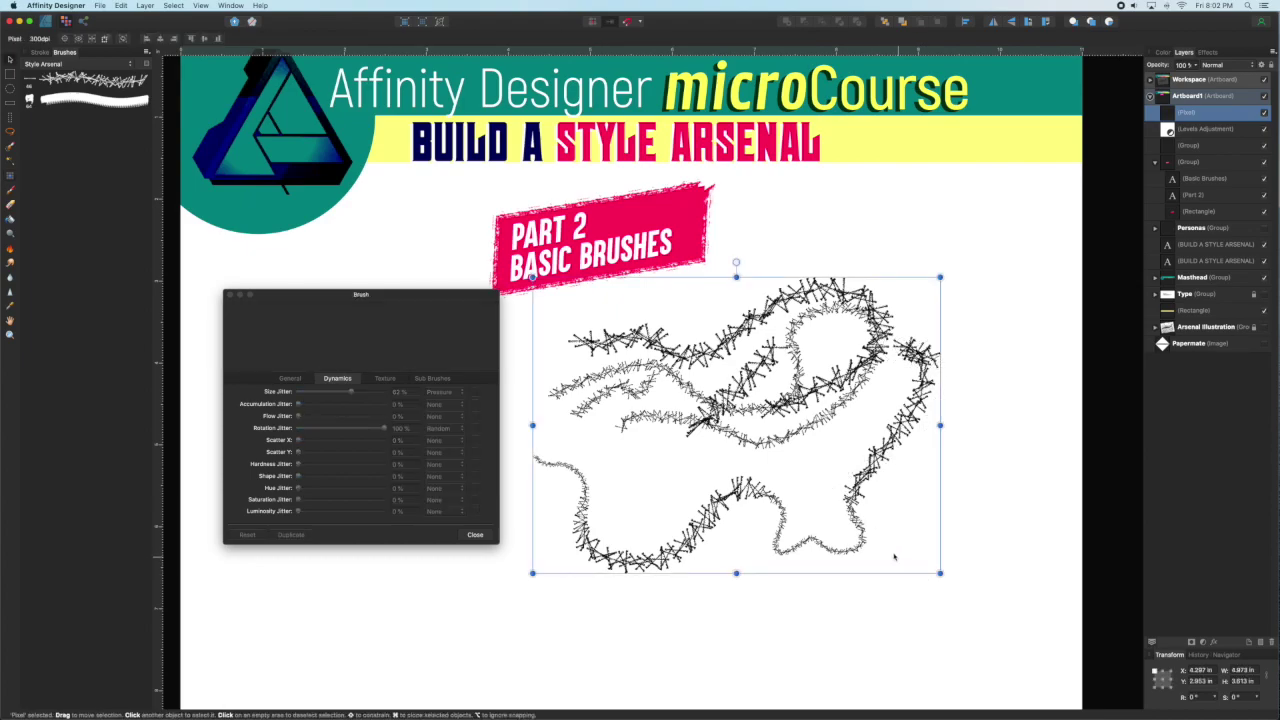
key("Delete")
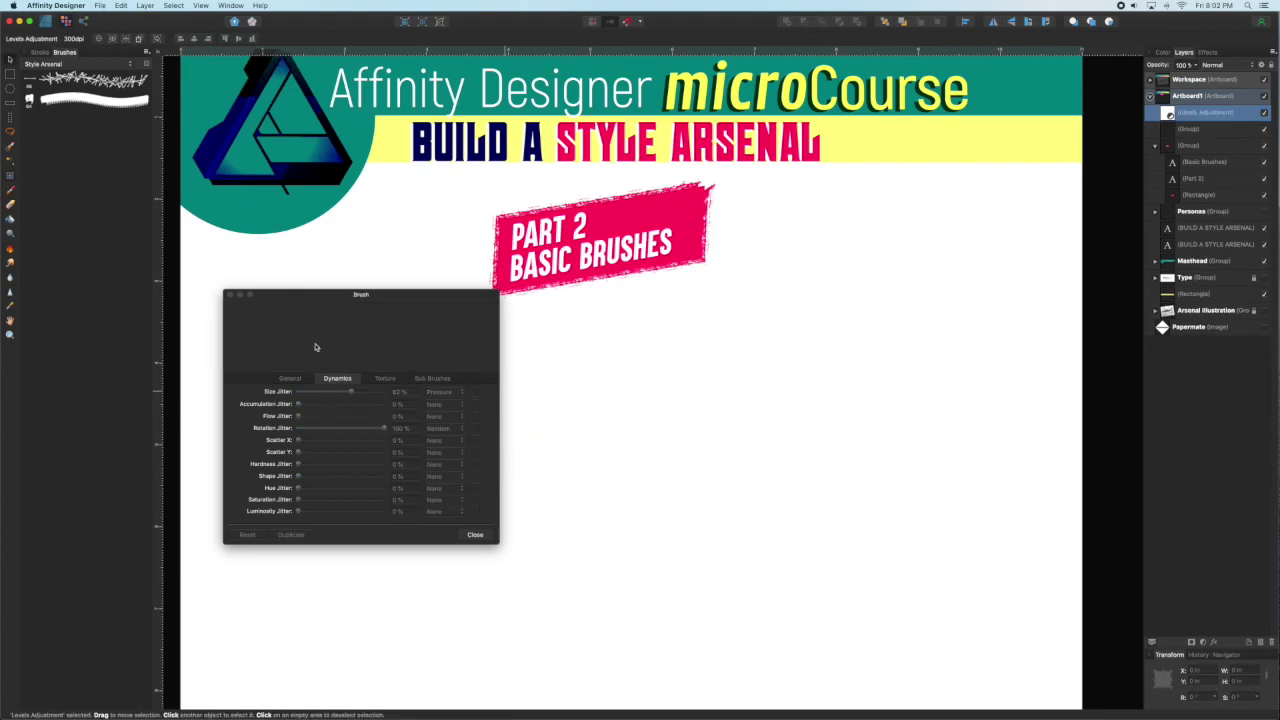
- Set the Pixel_Style2 brush's spacing to 97 %, rotation jitter to 100 % Random and size jitter to 14 %
double_click(110, 102)
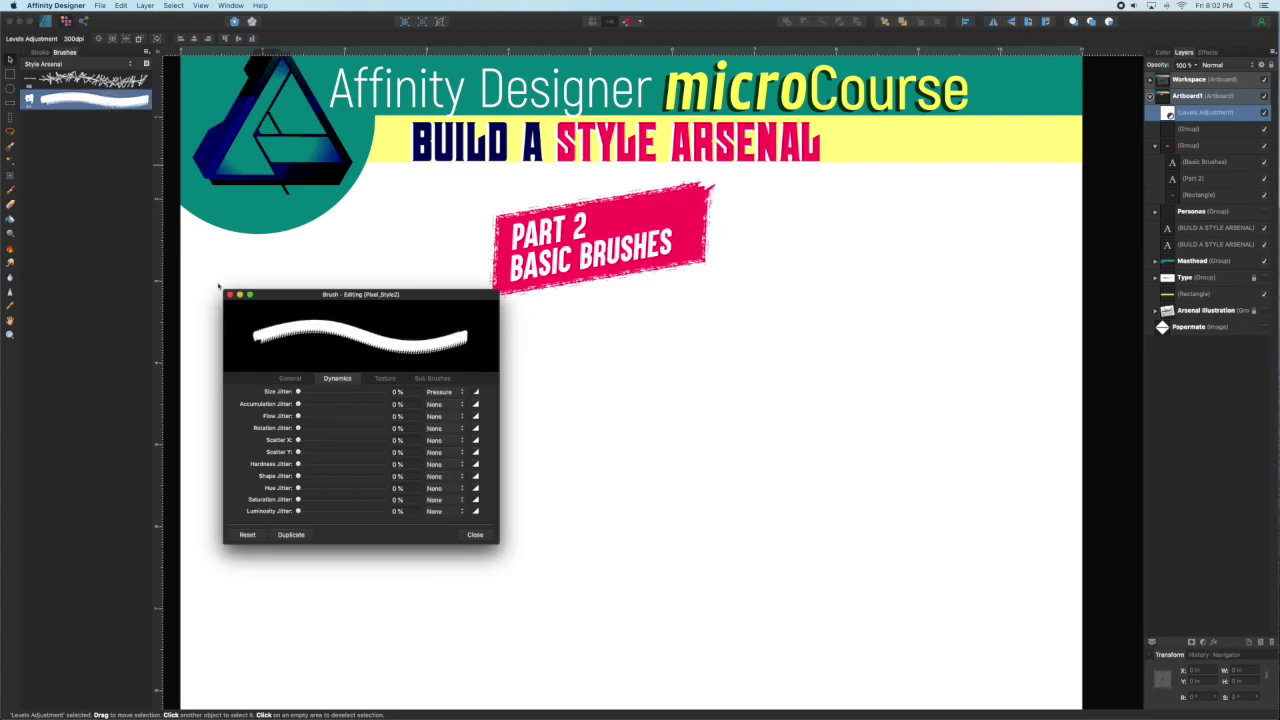
left_click(303, 380)
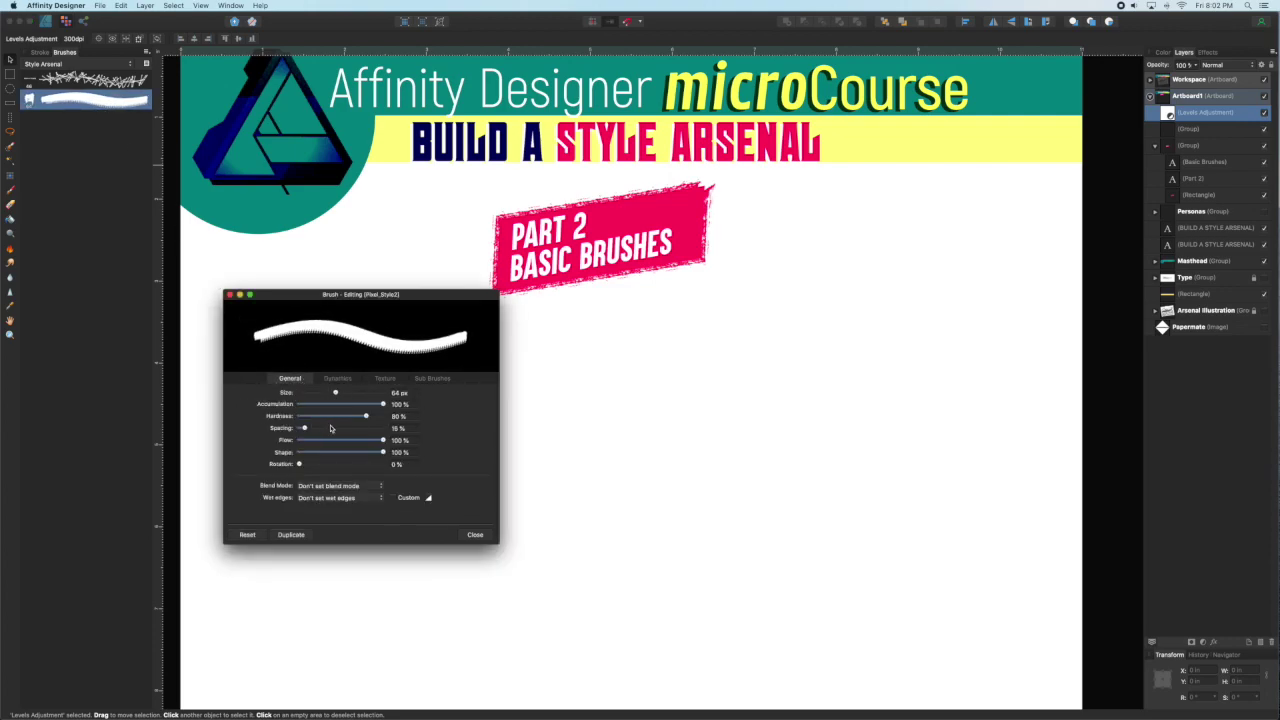
left_click_drag(303, 428, 340, 427)
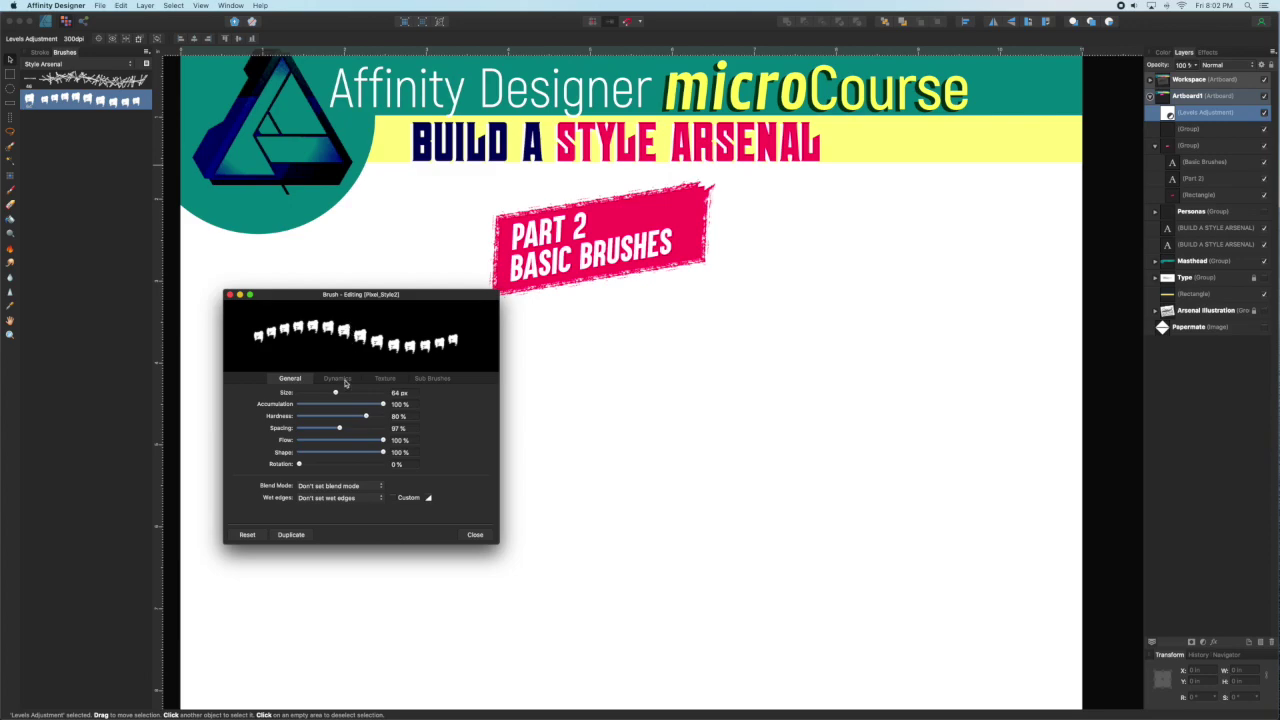
left_click(337, 378)
left_click_drag(297, 432, 390, 428)
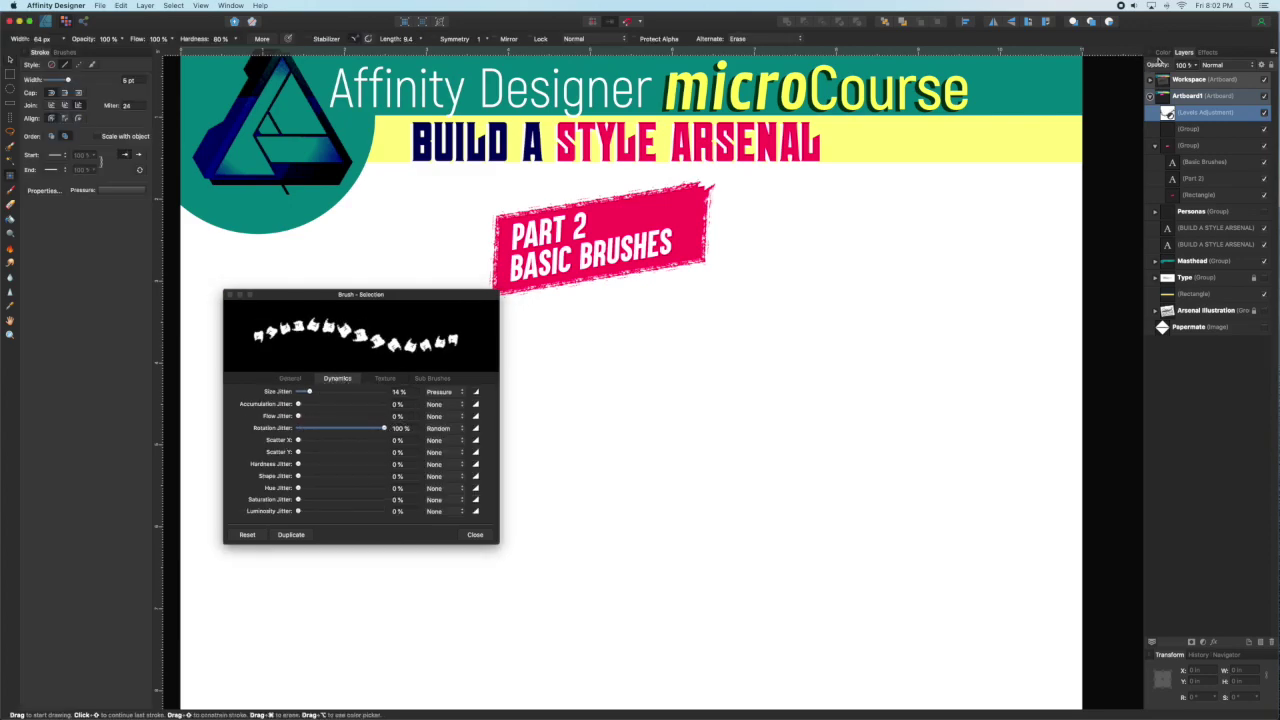
- Add a pixel layer above the Levels Adjustment and paint test strokes on it with the Pixel_Style2 brush
left_click(1163, 52)
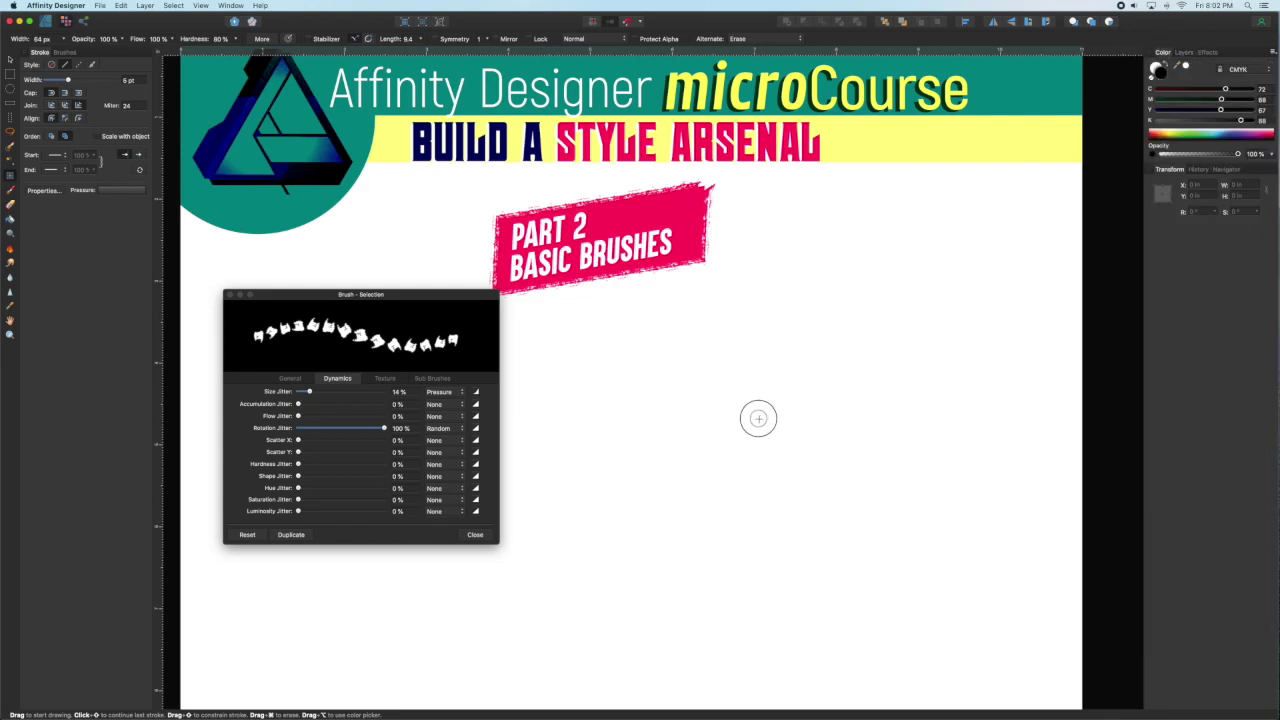
left_click(1183, 52)
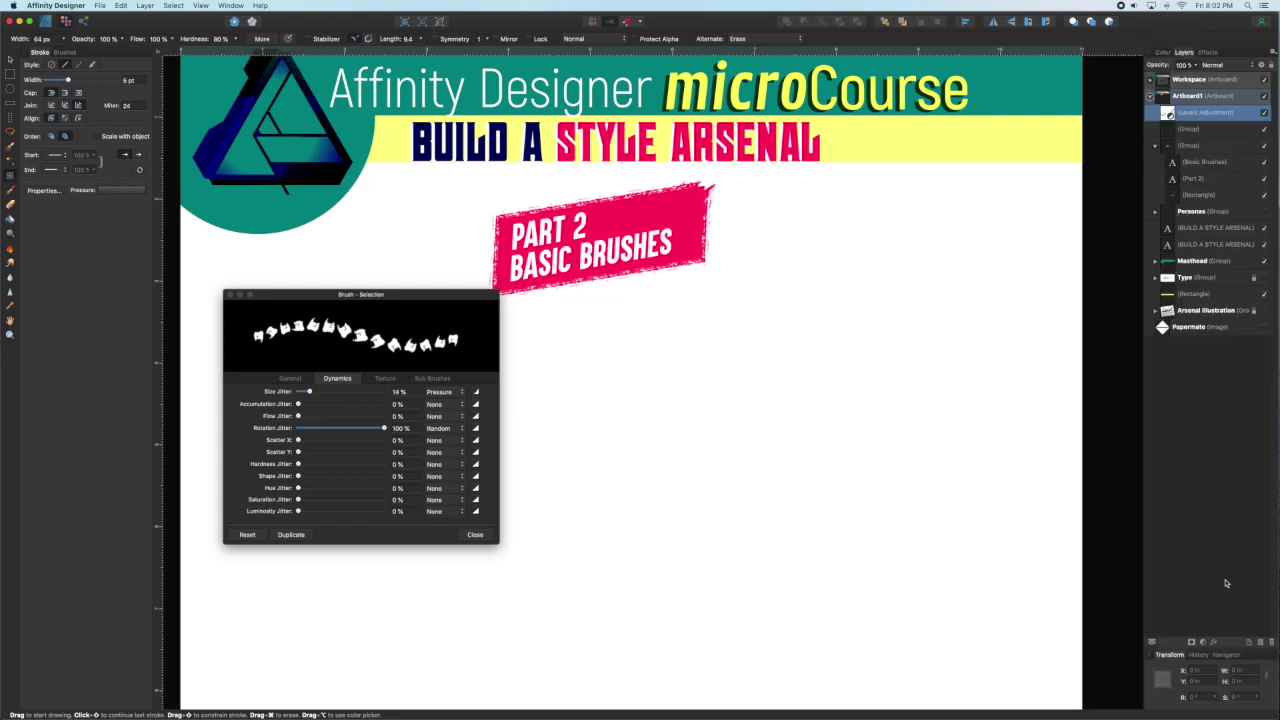
left_click(1263, 641)
mouse_move(790, 338)
left_mouse_down()
mouse_move(697, 437)
mouse_move(735, 482)
mouse_move(846, 385)
left_mouse_up()
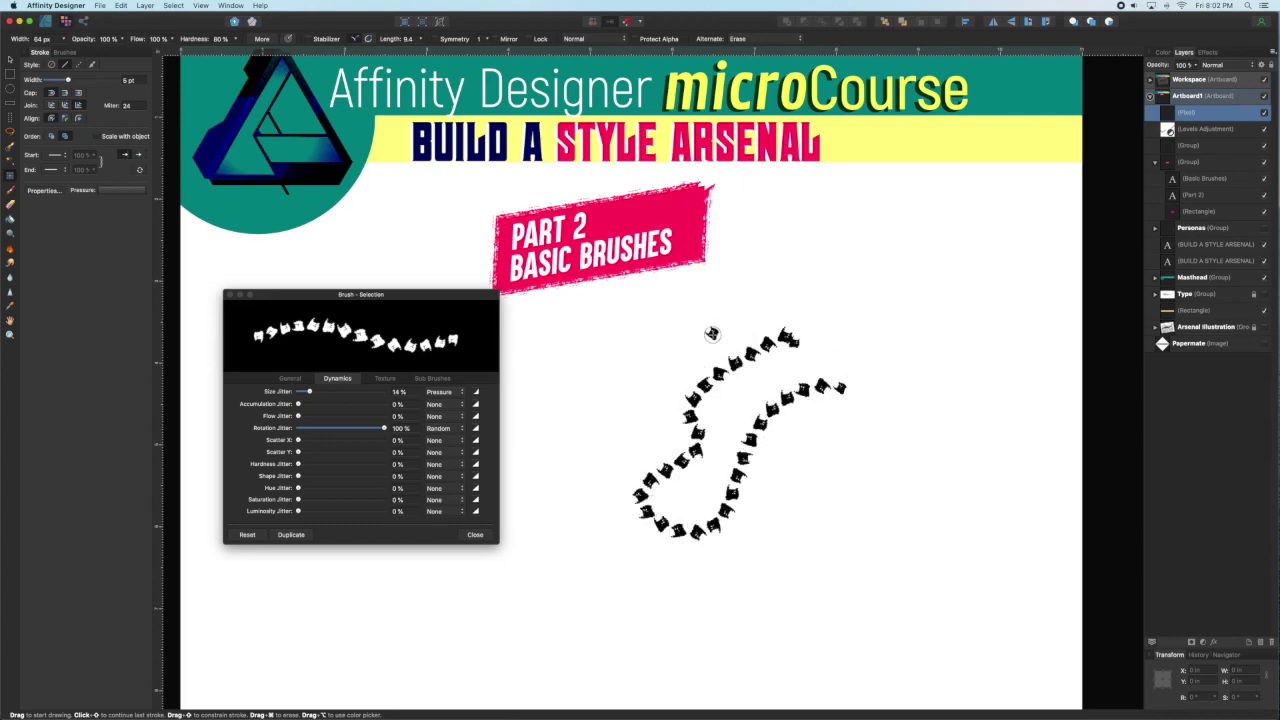
mouse_move(633, 366)
left_mouse_down()
mouse_move(619, 411)
mouse_move(637, 426)
mouse_move(678, 352)
mouse_move(757, 292)
left_mouse_up()
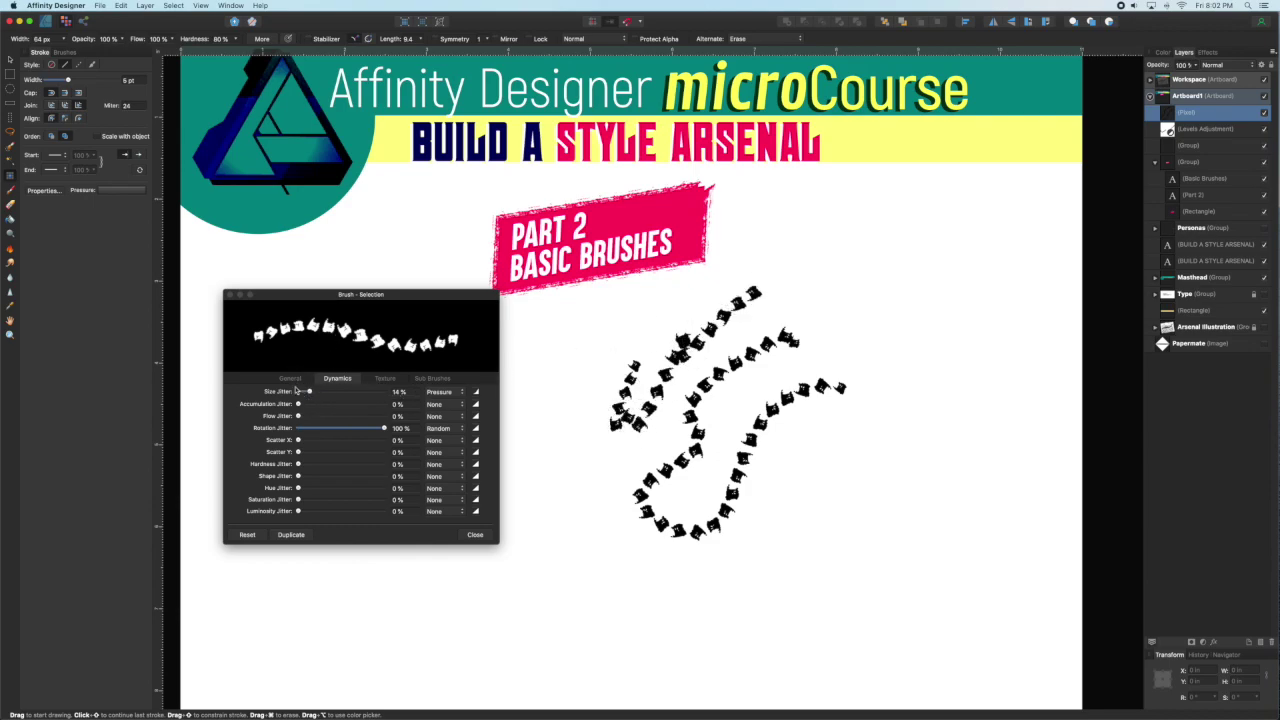
- Increase the Pixel_Style2 brush's spacing to 133 % and paint a curved test stroke below the others
left_click(290, 379)
left_click_drag(340, 430, 353, 428)
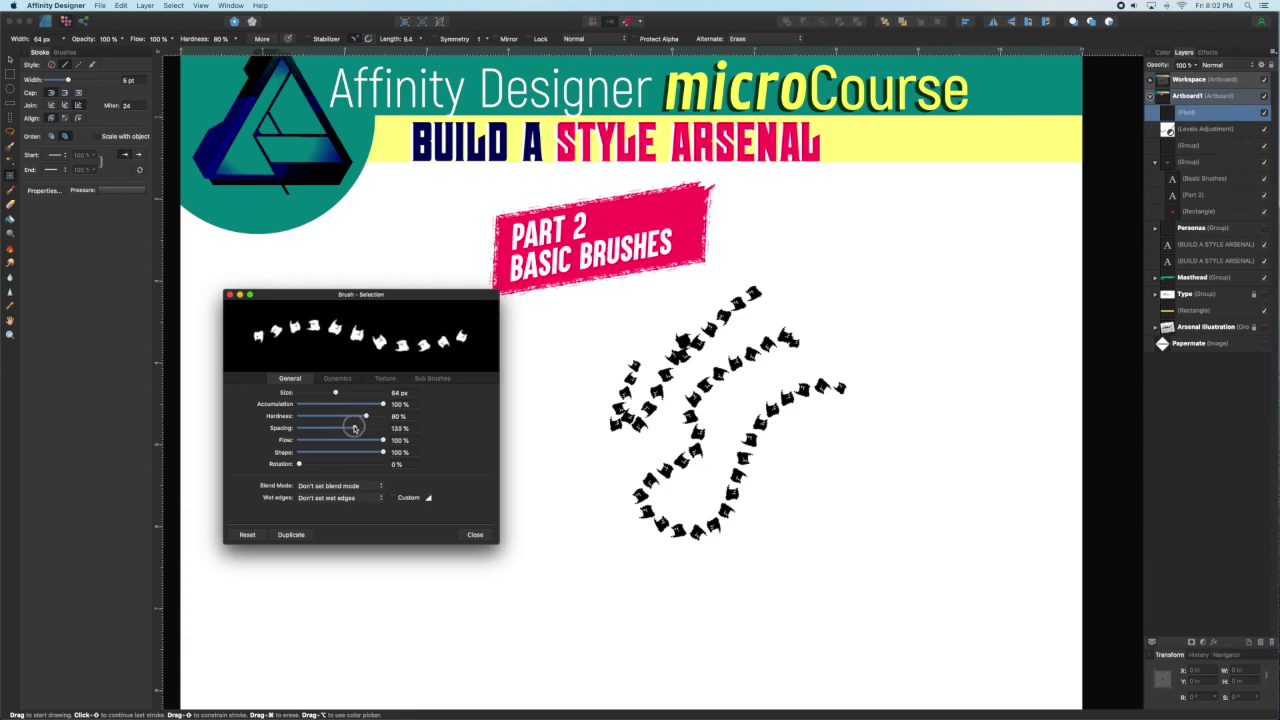
mouse_move(575, 505)
left_mouse_down()
mouse_move(691, 586)
mouse_move(803, 520)
left_mouse_up()
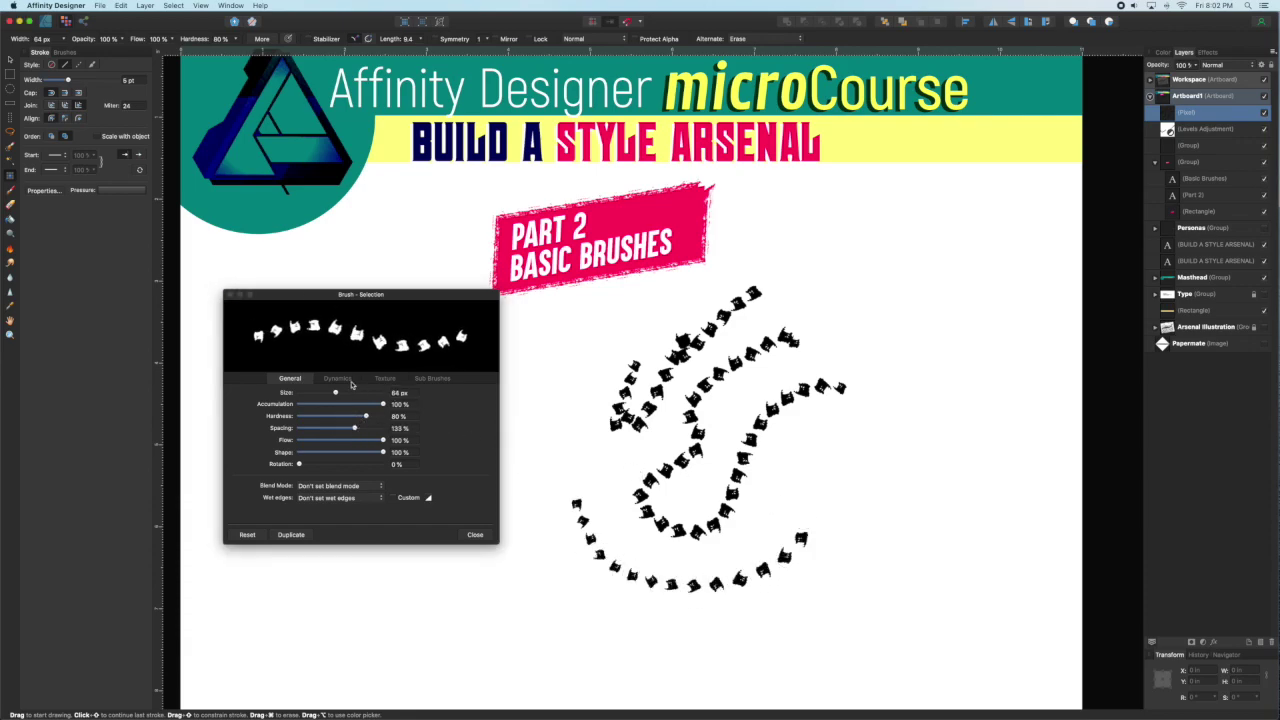
- Reduce the brush size to about 36 px, paint a long looping test stroke and close the brush settings
left_click_drag(331, 392, 324, 392)
mouse_move(572, 405)
left_mouse_down()
mouse_move(640, 317)
mouse_move(837, 257)
mouse_move(873, 323)
mouse_move(870, 400)
mouse_move(895, 418)
left_mouse_up()
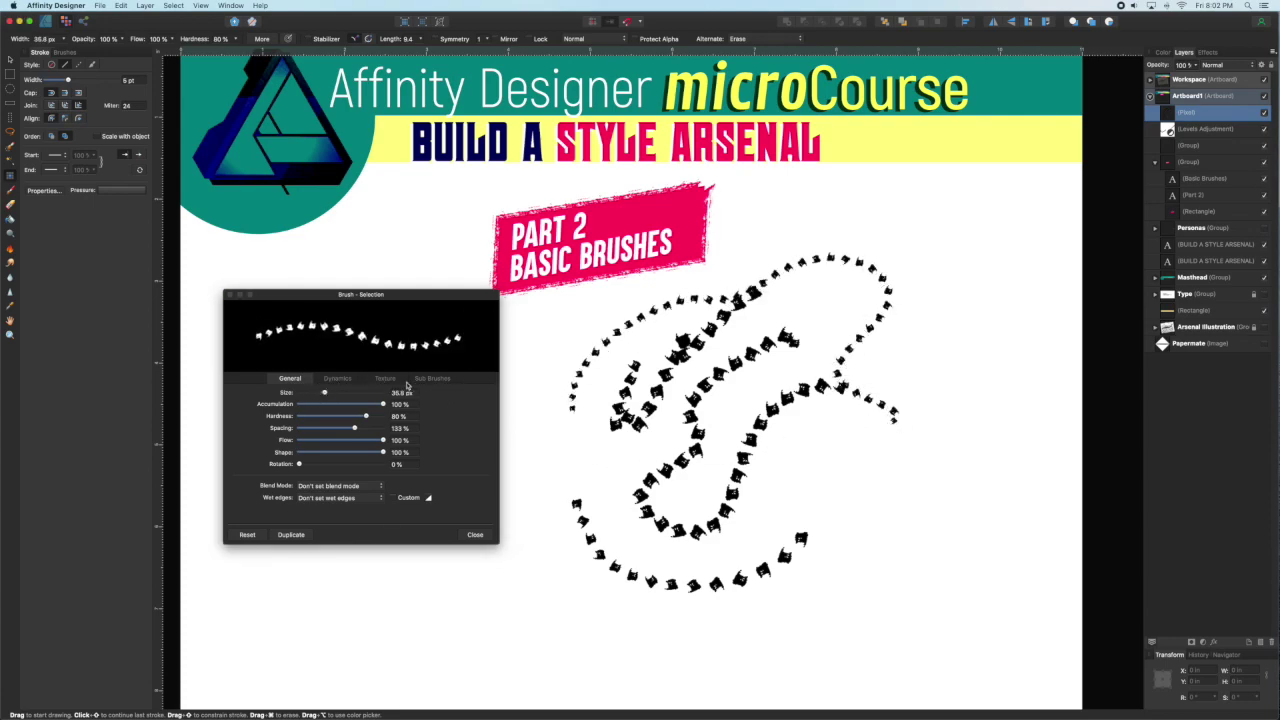
left_click(228, 294)
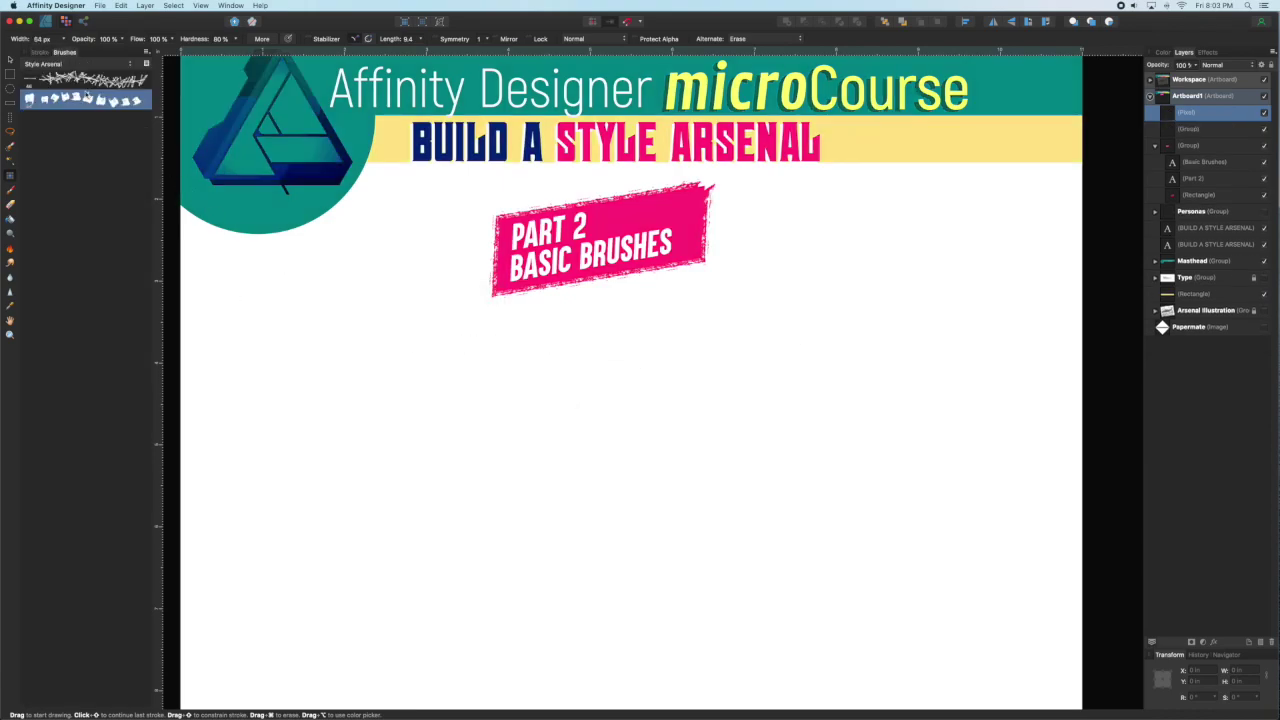
- Duplicate the Pixel_Style2 brush in the Style Arsenal category
right_click(88, 100)
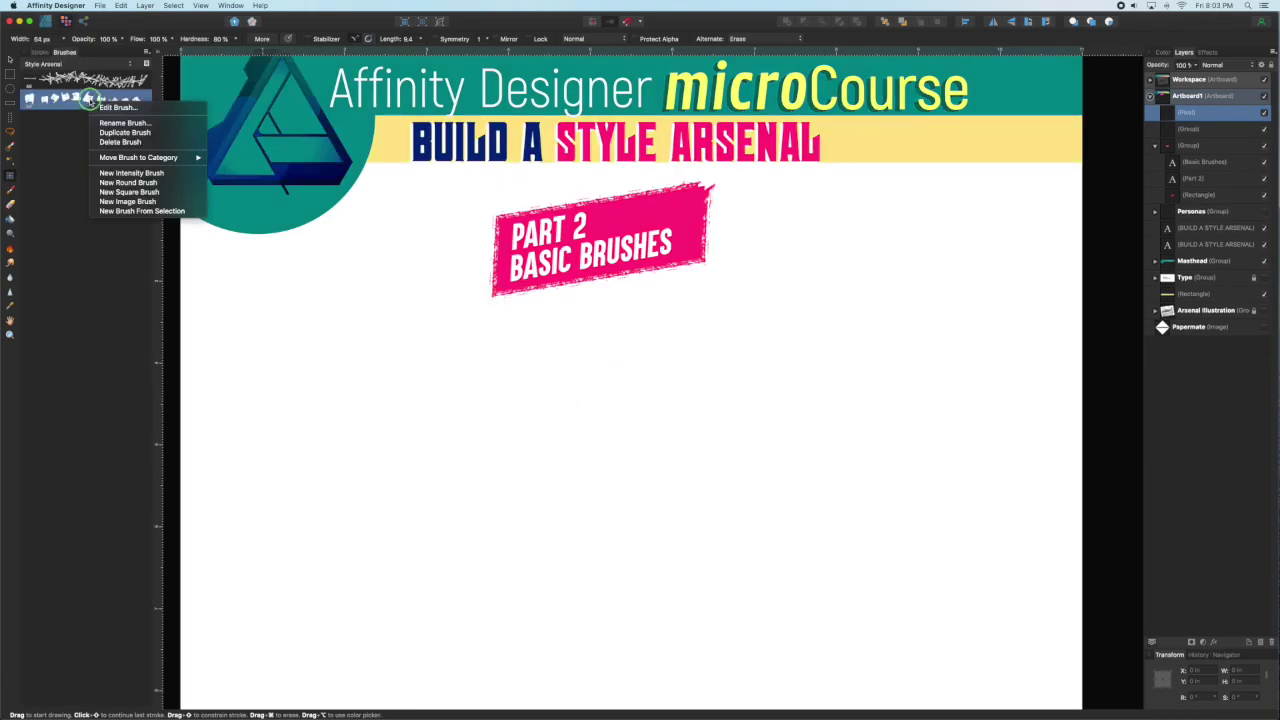
left_click(110, 132)
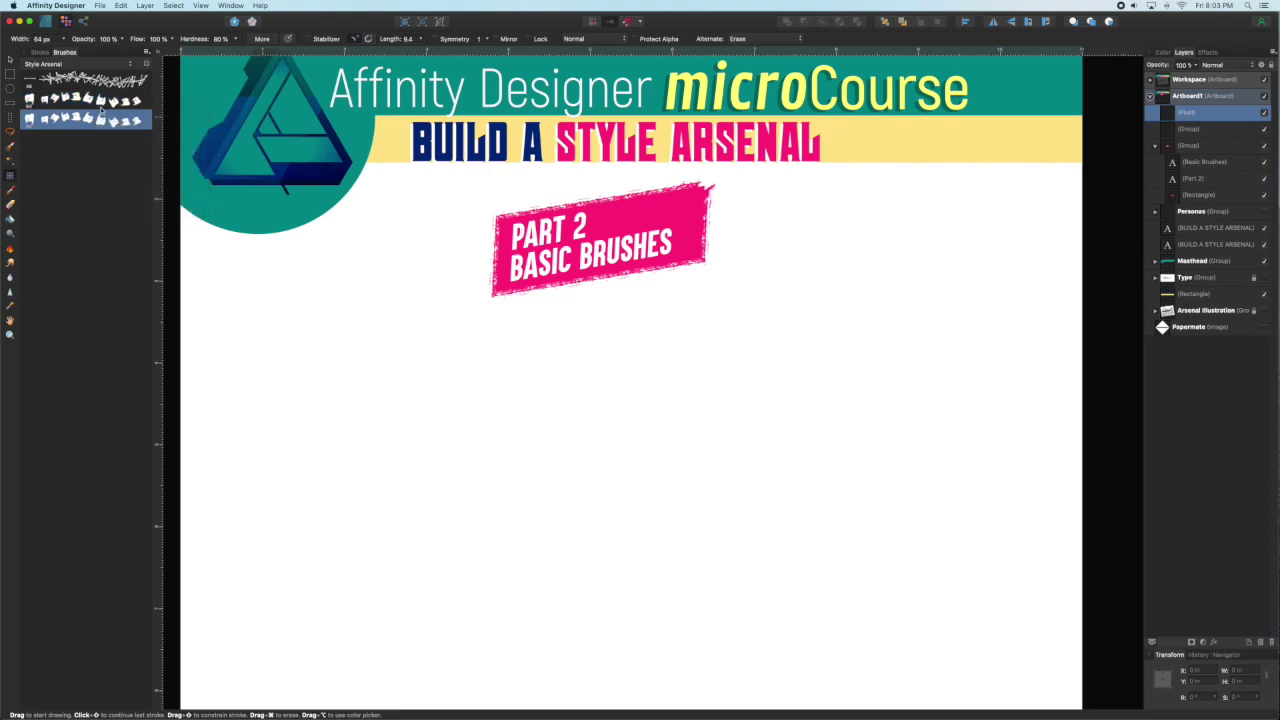
- Reduce the duplicated brush's spacing to near minimum and set size jitter to 10 %, rotation jitter 89 %, Scatter X 61 % and Scatter Y 60 %
double_click(100, 120)
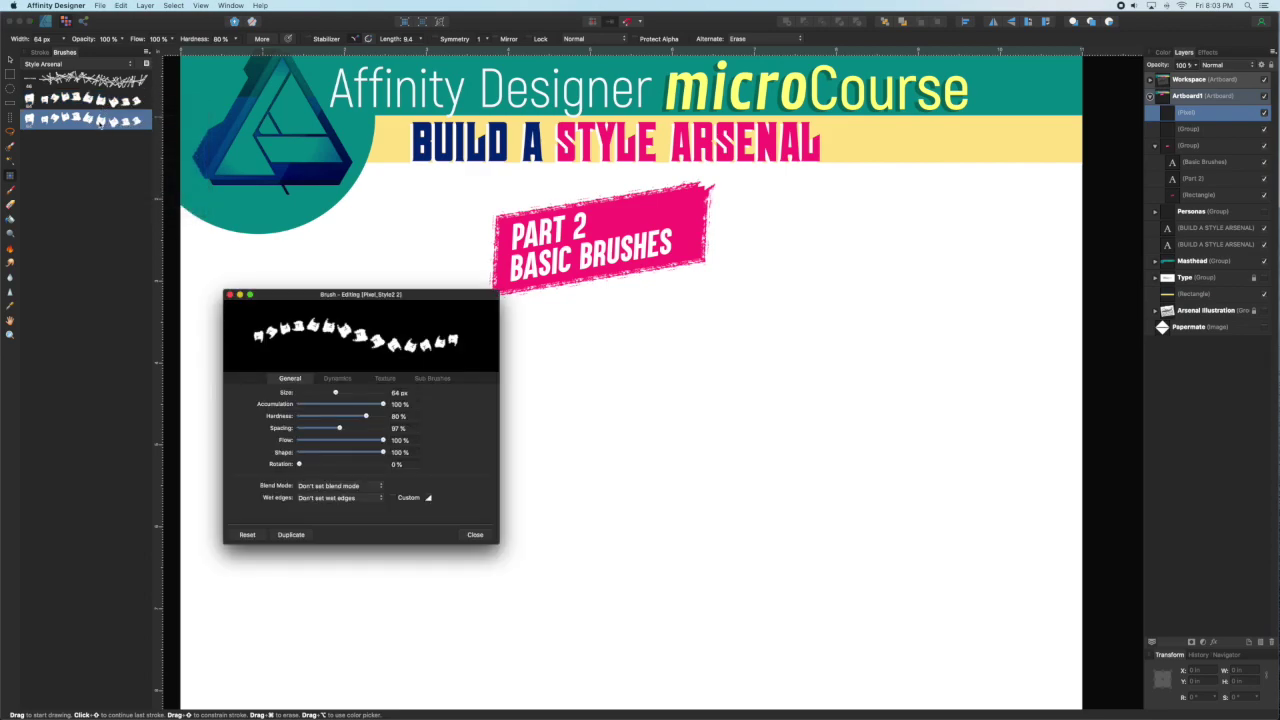
left_click_drag(339, 429, 300, 428)
left_click(337, 379)
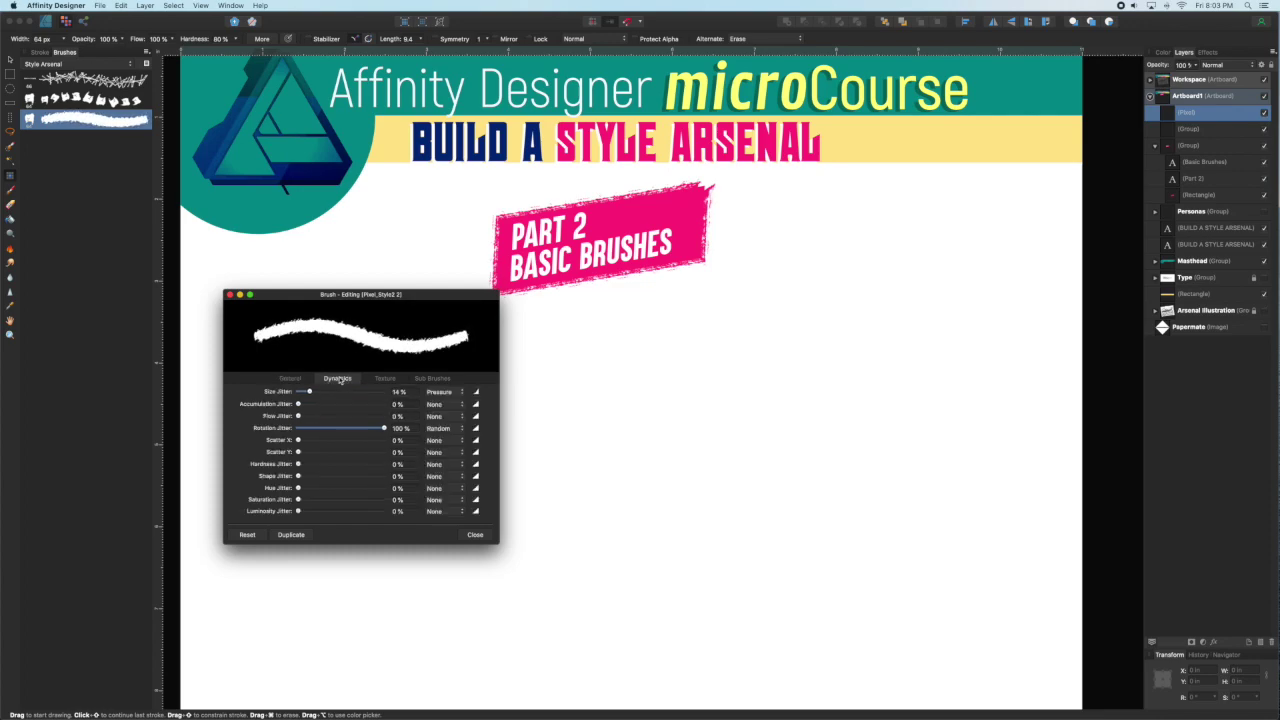
left_click_drag(308, 393, 304, 396)
left_click_drag(384, 428, 373, 429)
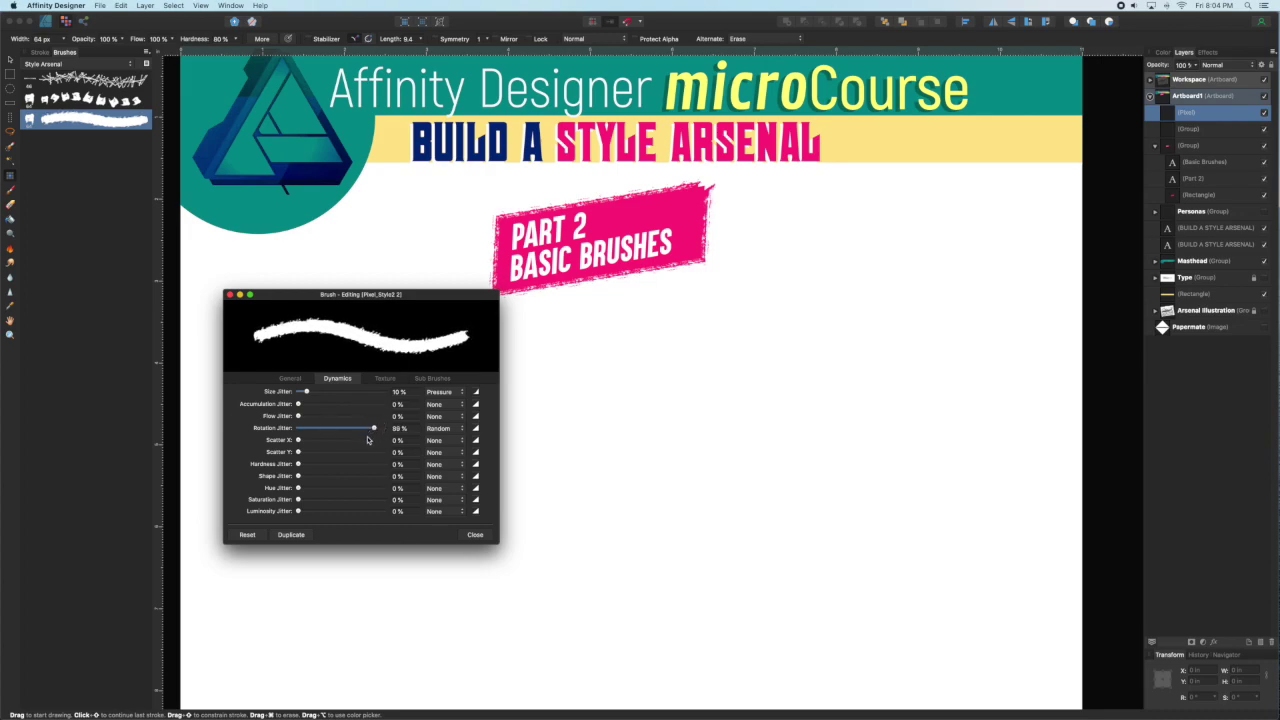
mouse_move(298, 441)
left_mouse_down()
mouse_move(313, 437)
mouse_move(310, 452)
left_mouse_up()
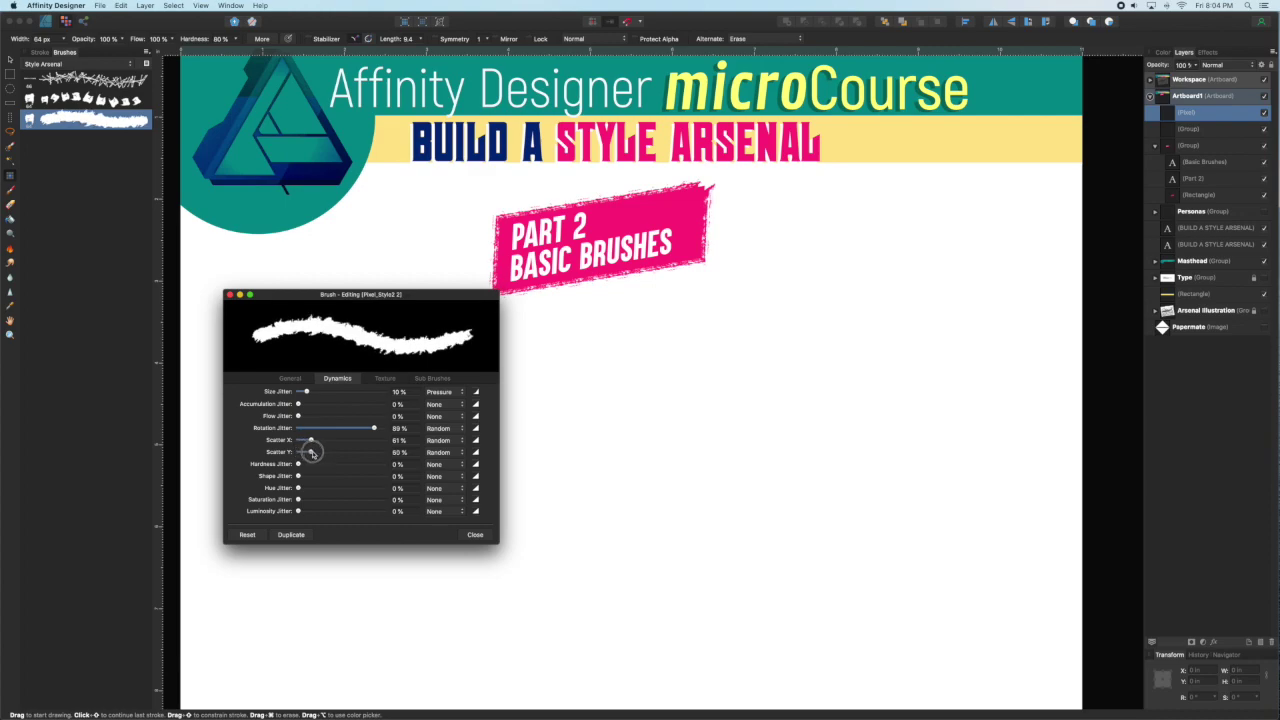
- Paint a long, slightly curved test stroke below the pink Part 2 banner and close the brush settings
left_click_drag(565, 358, 893, 375)
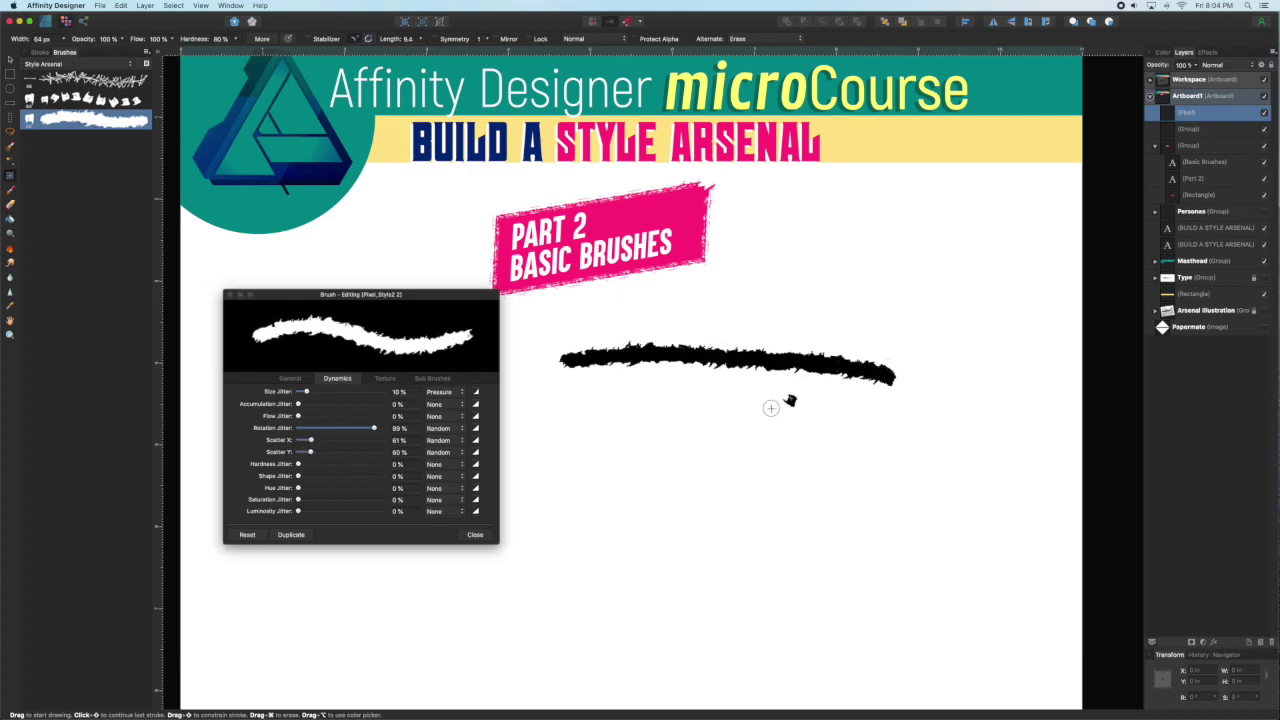
left_click(475, 535)
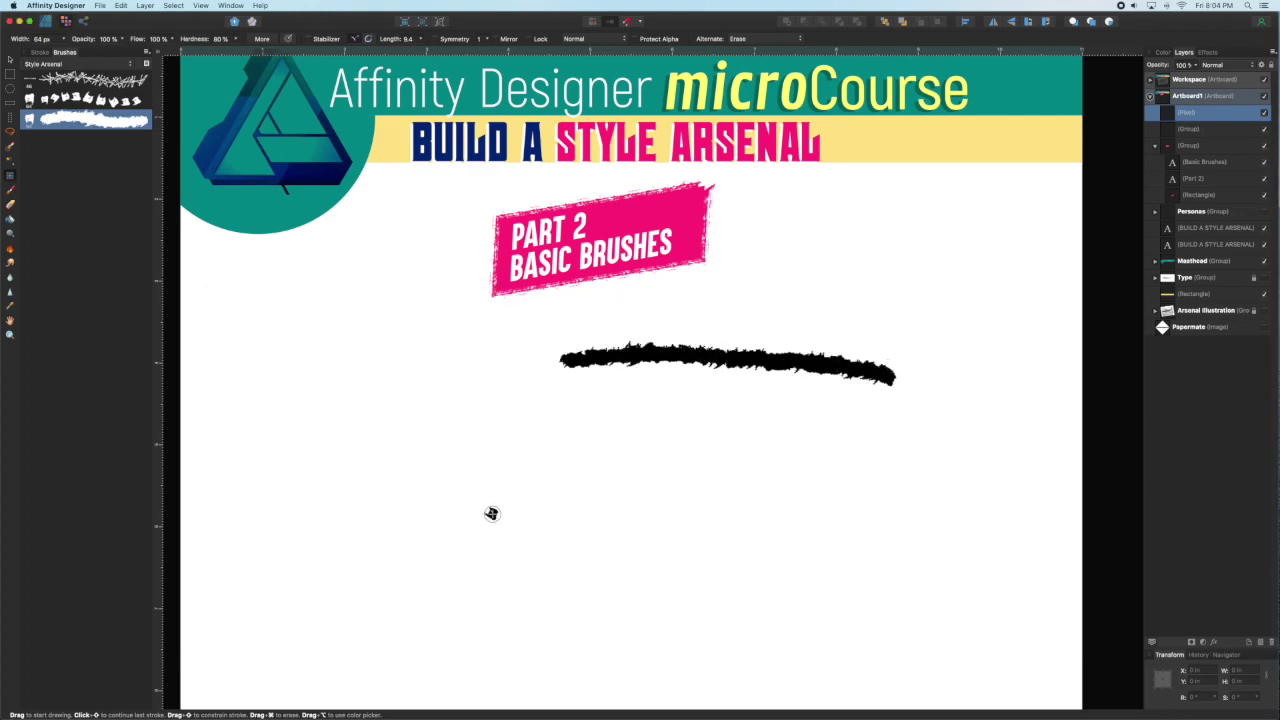